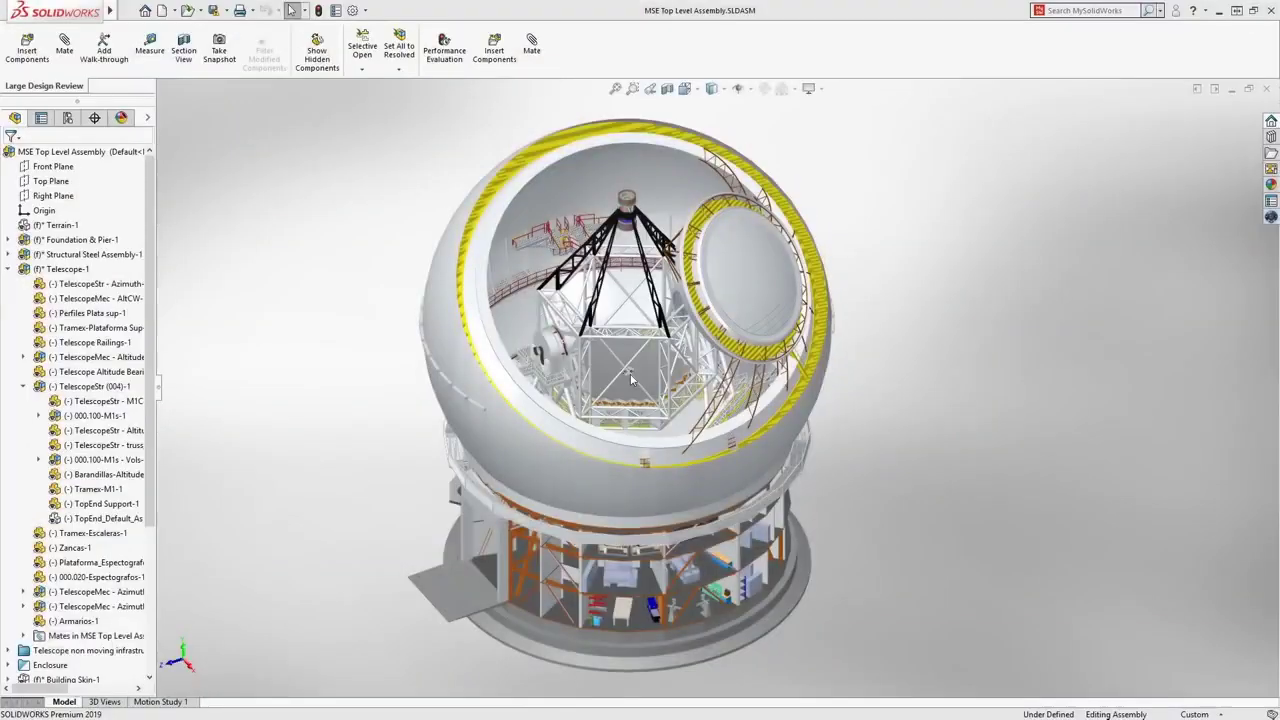
Step: Switch from the dome assembly to the MSE-TEA cradle.SLDPRT part
{"action": "middle_click_drag", "start_coordinate": [631, 378], "coordinate": [62, 365]}
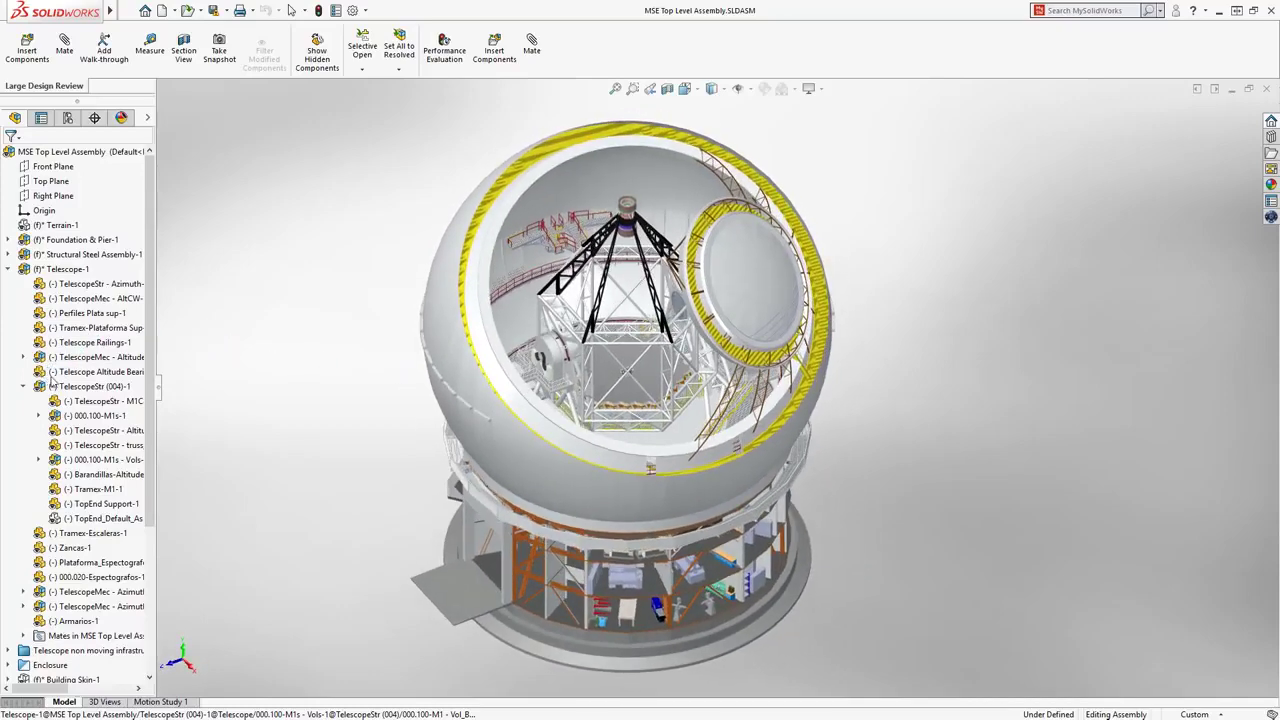
{"action": "left_click", "coordinate": [106, 432]}
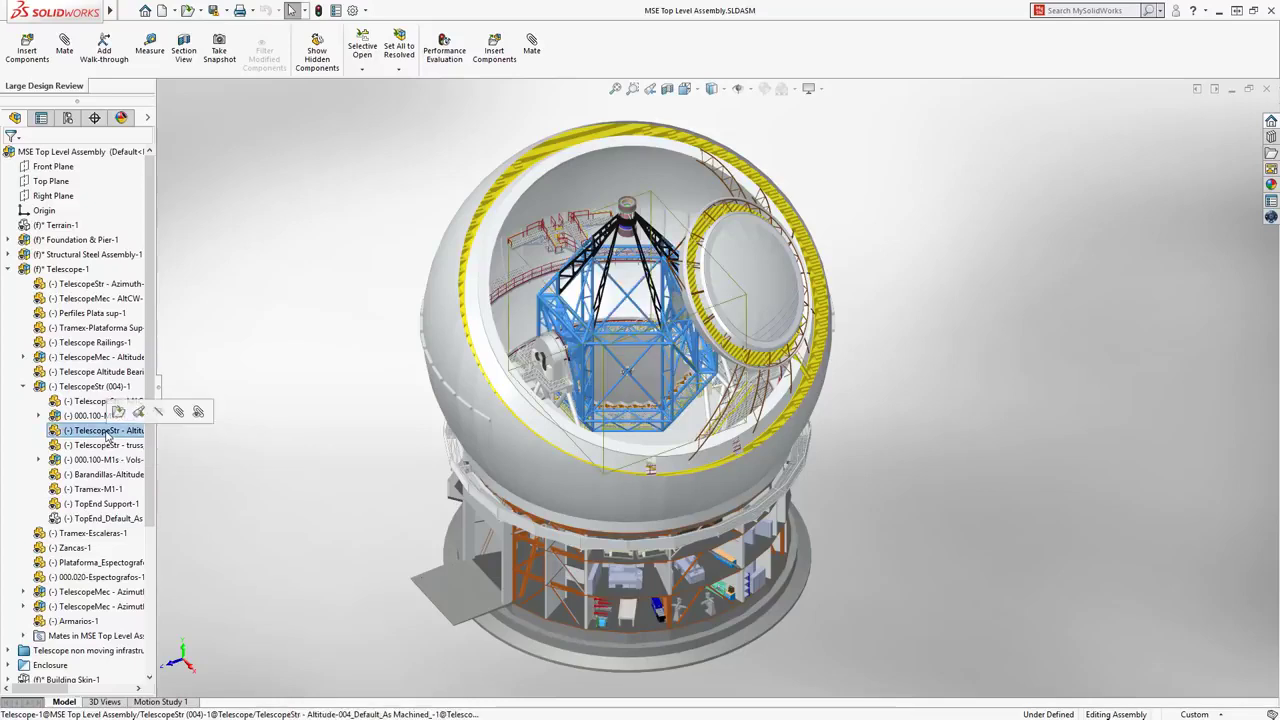
{"action": "key", "text": "Escape"}
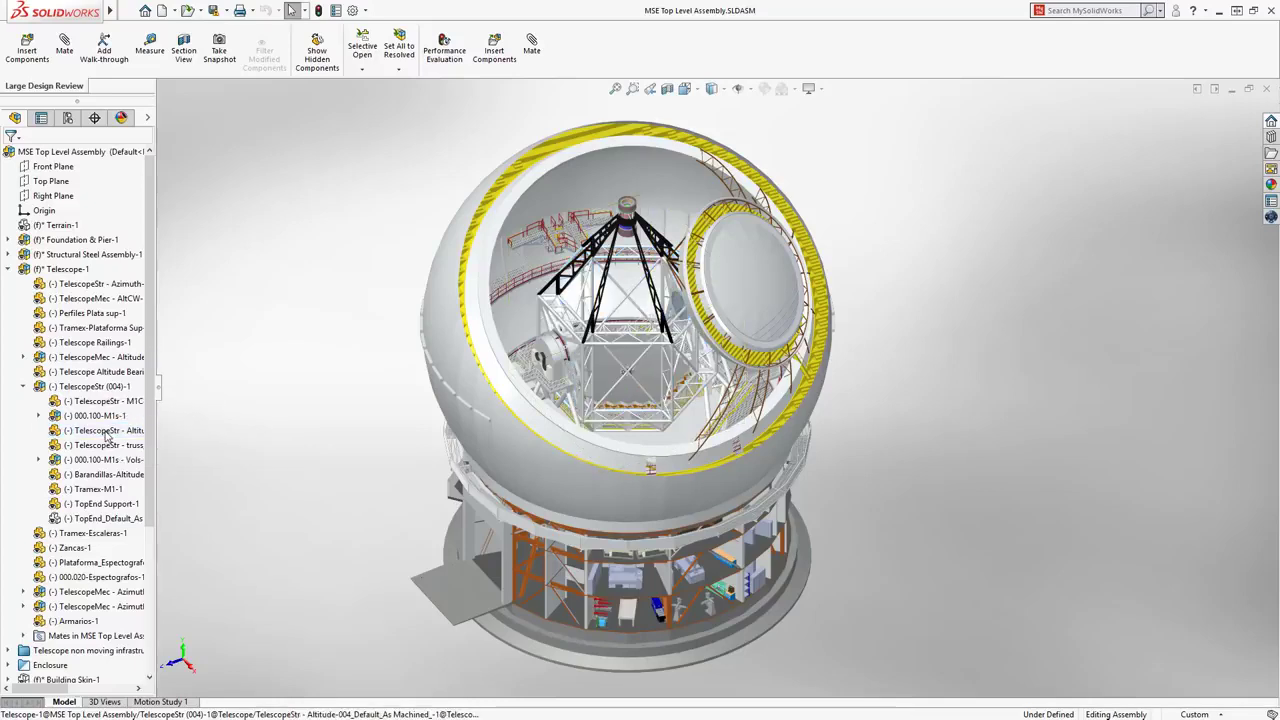
{"action": "key", "text": "ctrl+Tab"}
{"action": "left_click", "coordinate": [670, 400]}
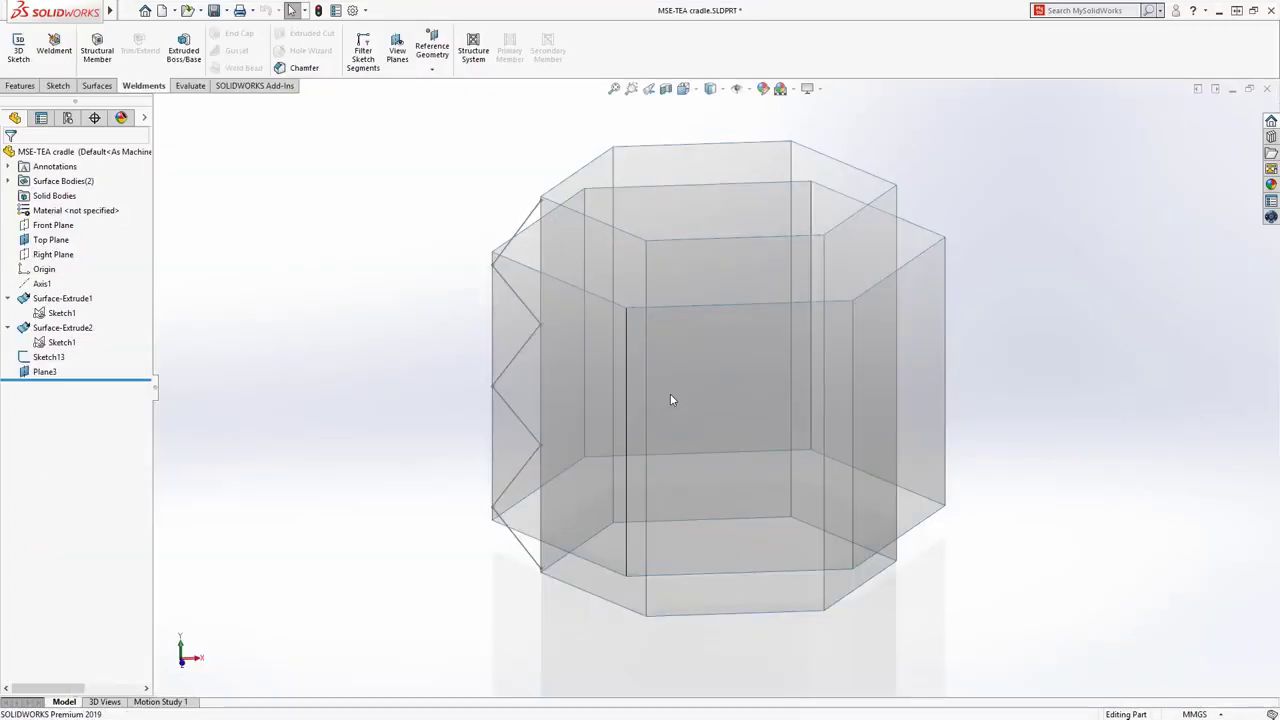
Step: Review Surface-Extrude1/2, hide the zigzag bracing Sketch13, and start a Structure System
{"action": "left_click", "coordinate": [62, 298]}
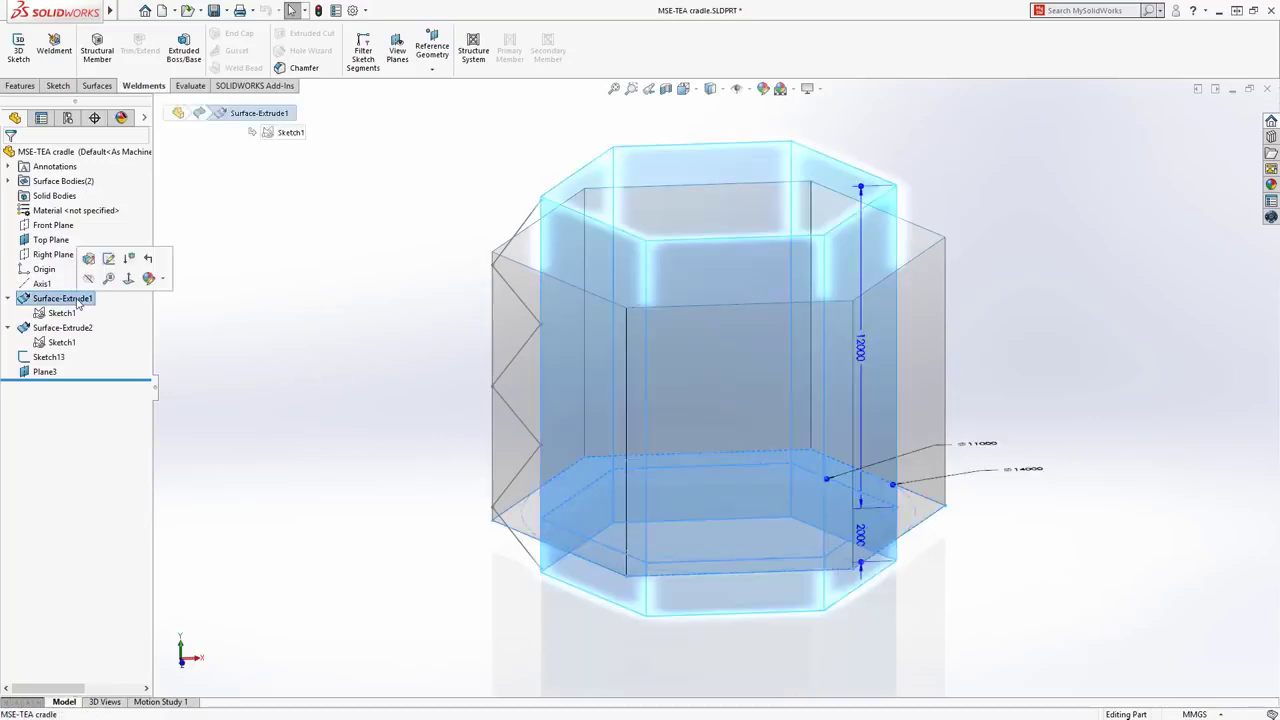
{"action": "left_click", "coordinate": [76, 329]}
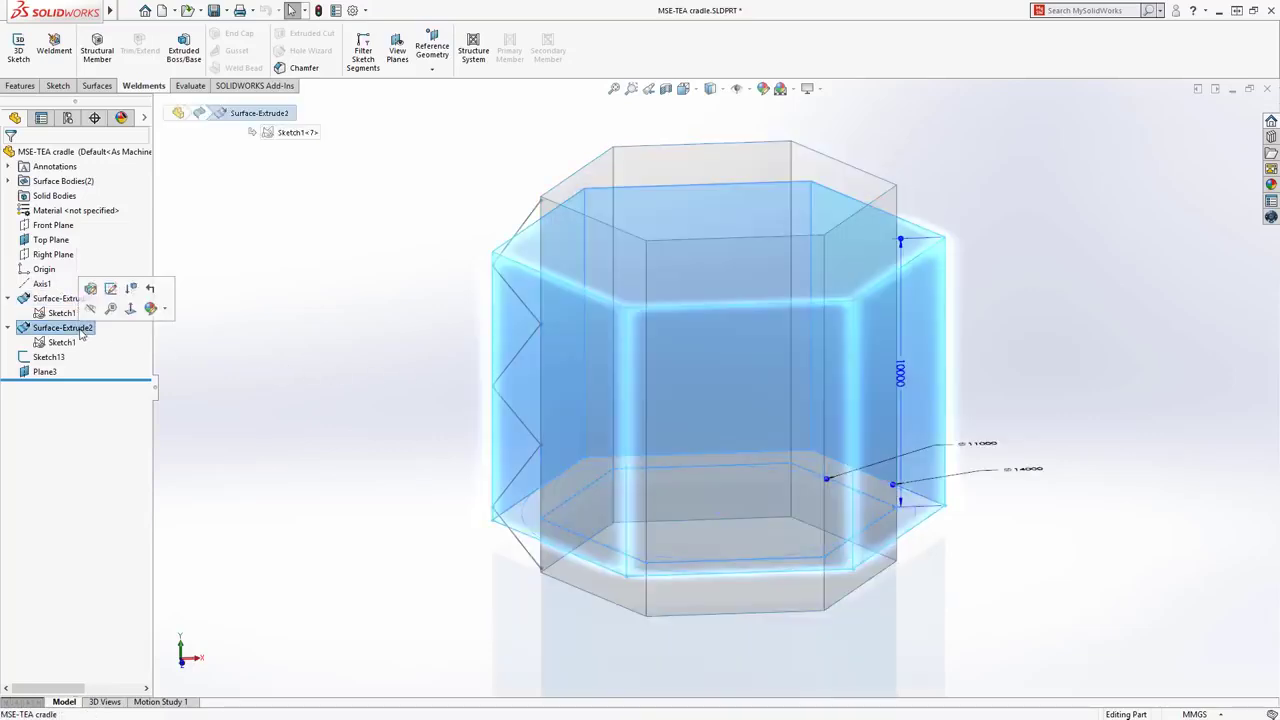
{"action": "left_click", "coordinate": [60, 344]}
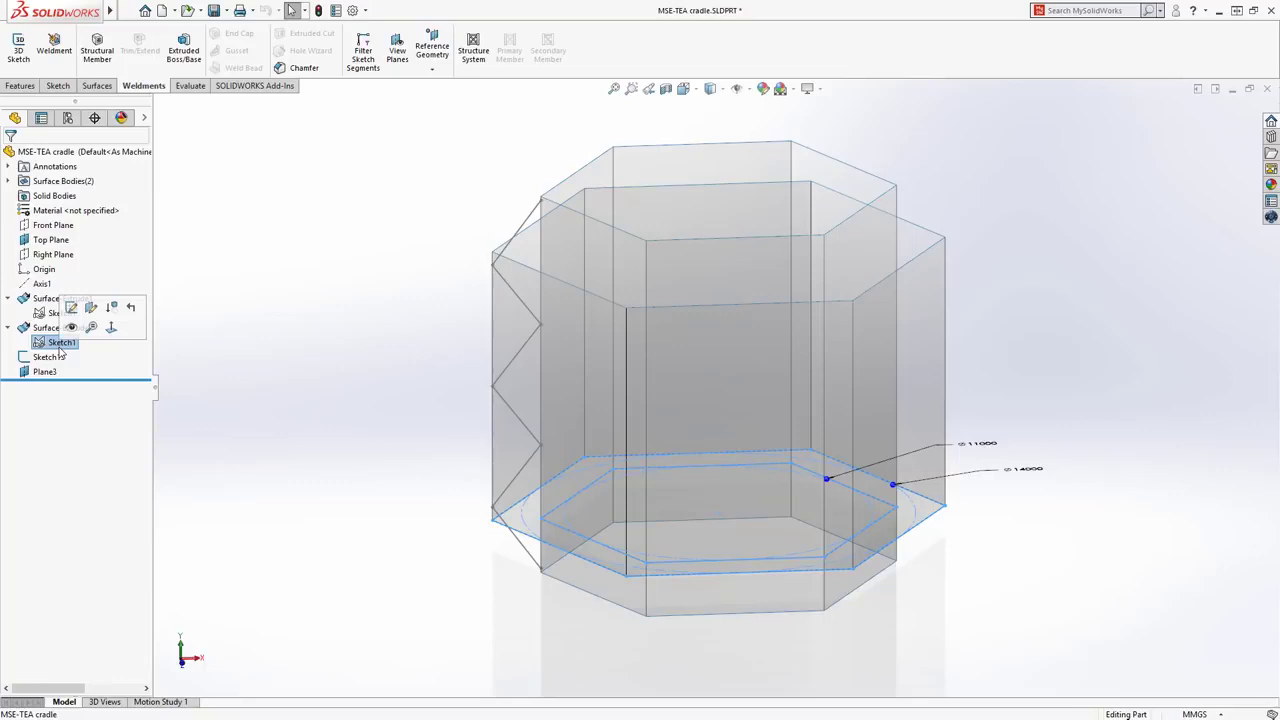
{"action": "left_click", "coordinate": [58, 358]}
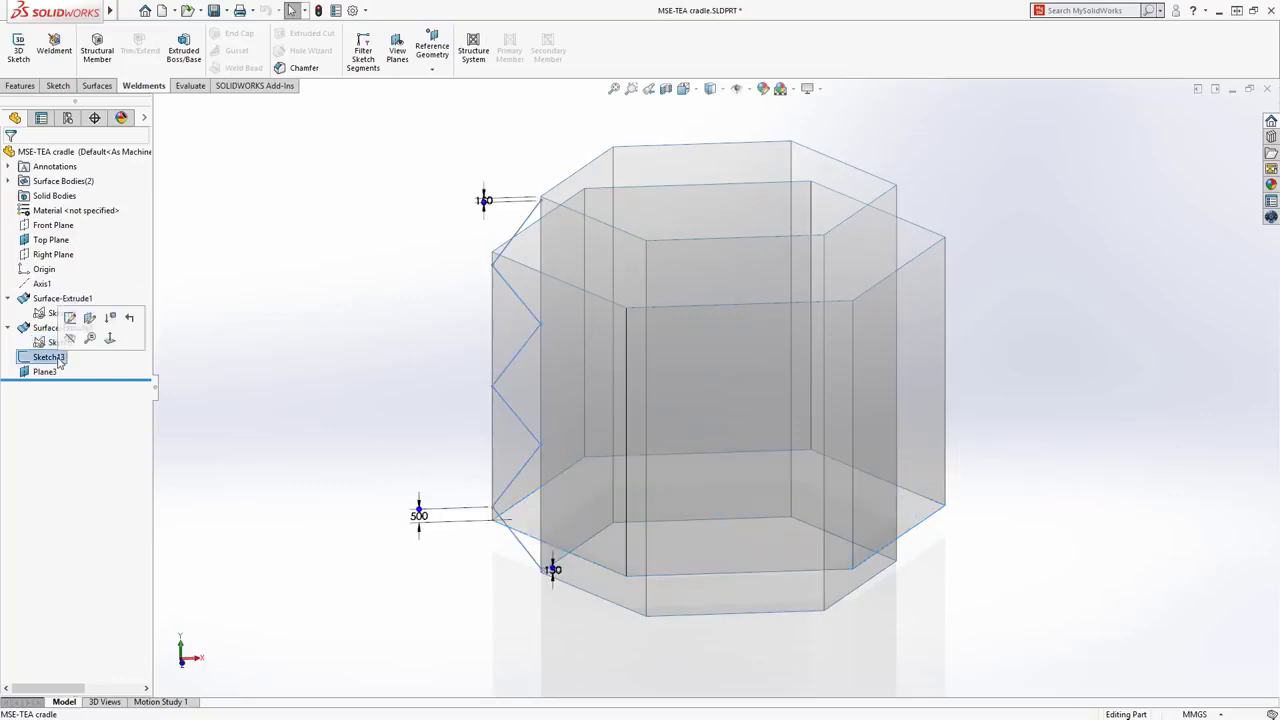
{"action": "left_click", "coordinate": [50, 373]}
{"action": "left_click", "coordinate": [45, 357]}
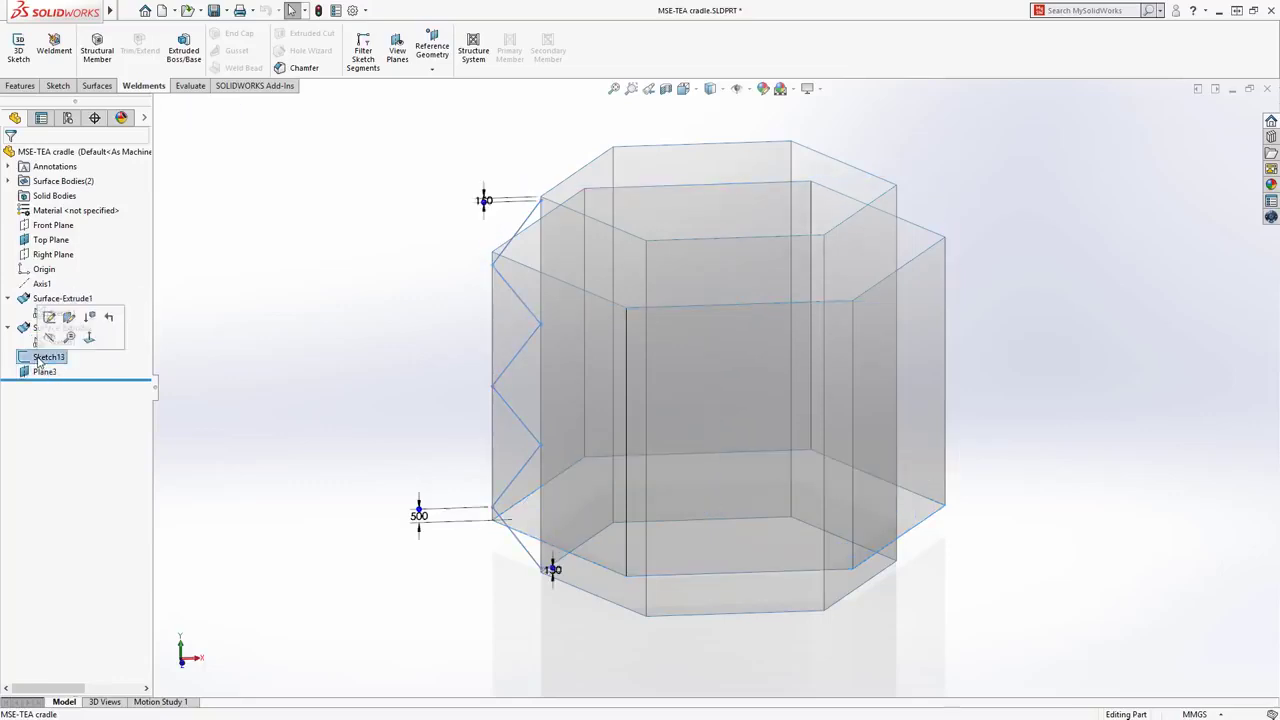
{"action": "left_click", "coordinate": [50, 343]}
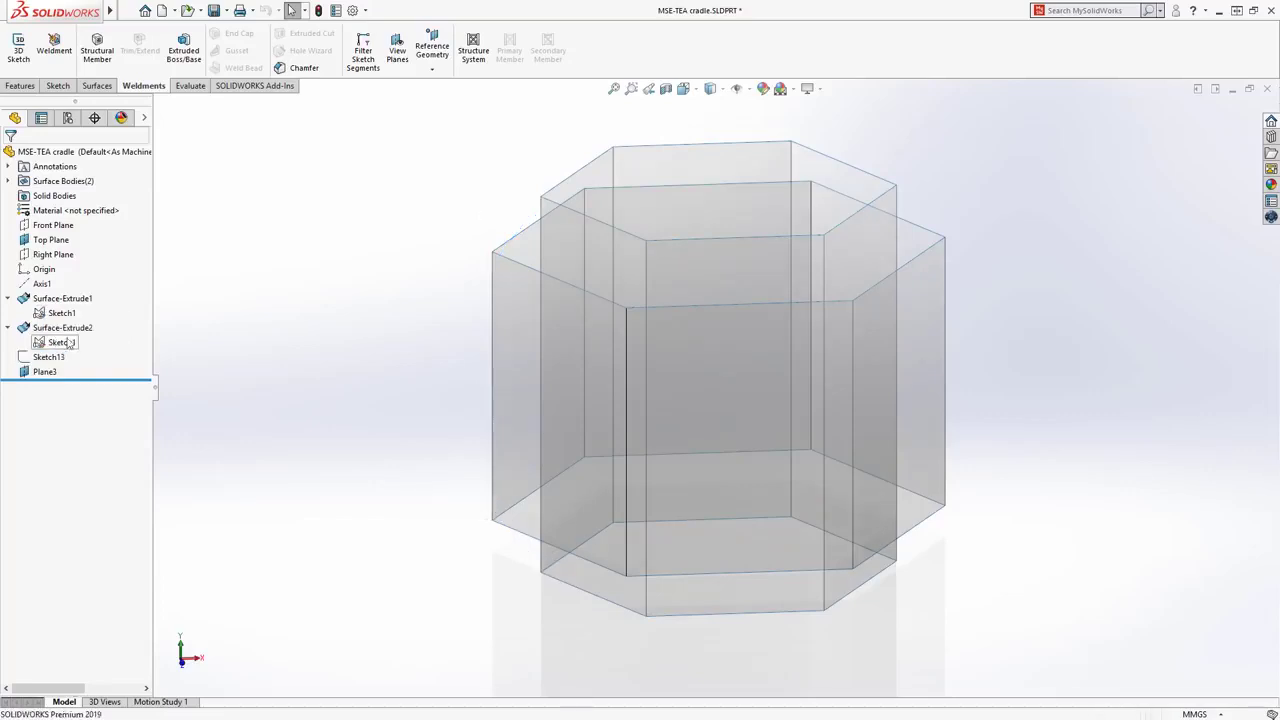
{"action": "left_click", "coordinate": [474, 58]}
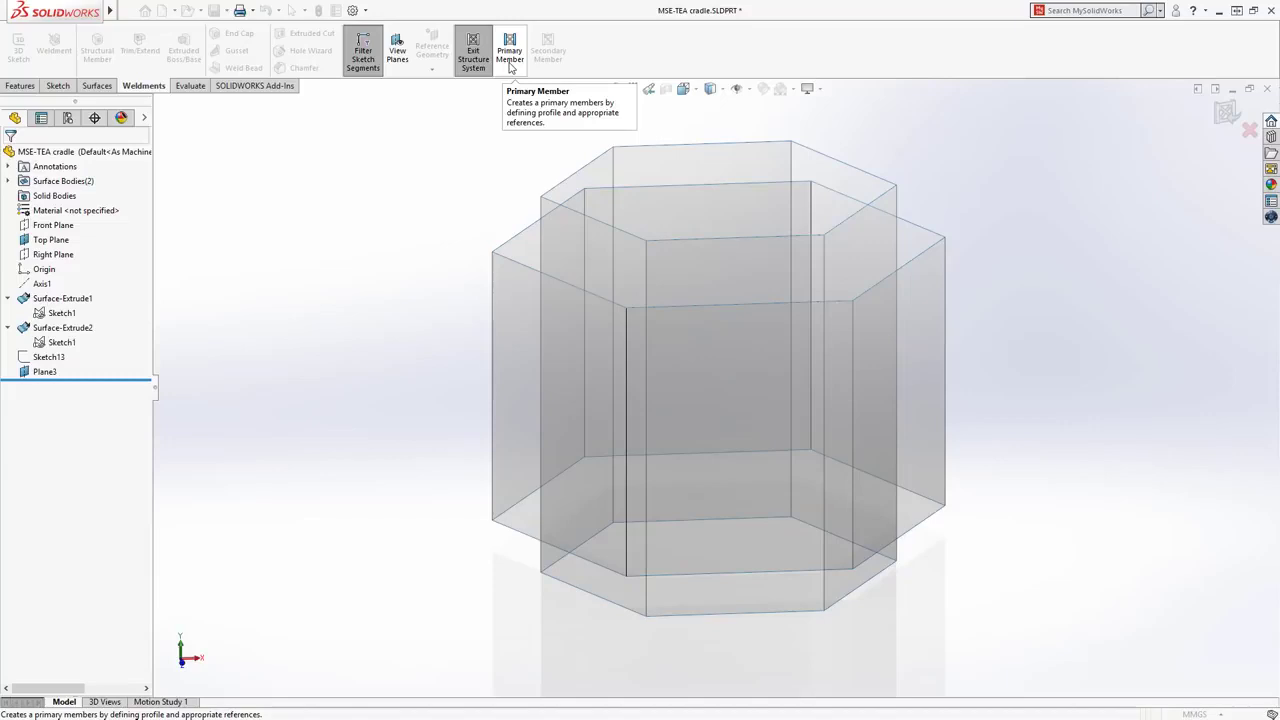
Step: Add a primary member using every edge of both hexagonal surfaces as path segments
{"action": "left_click", "coordinate": [510, 64]}
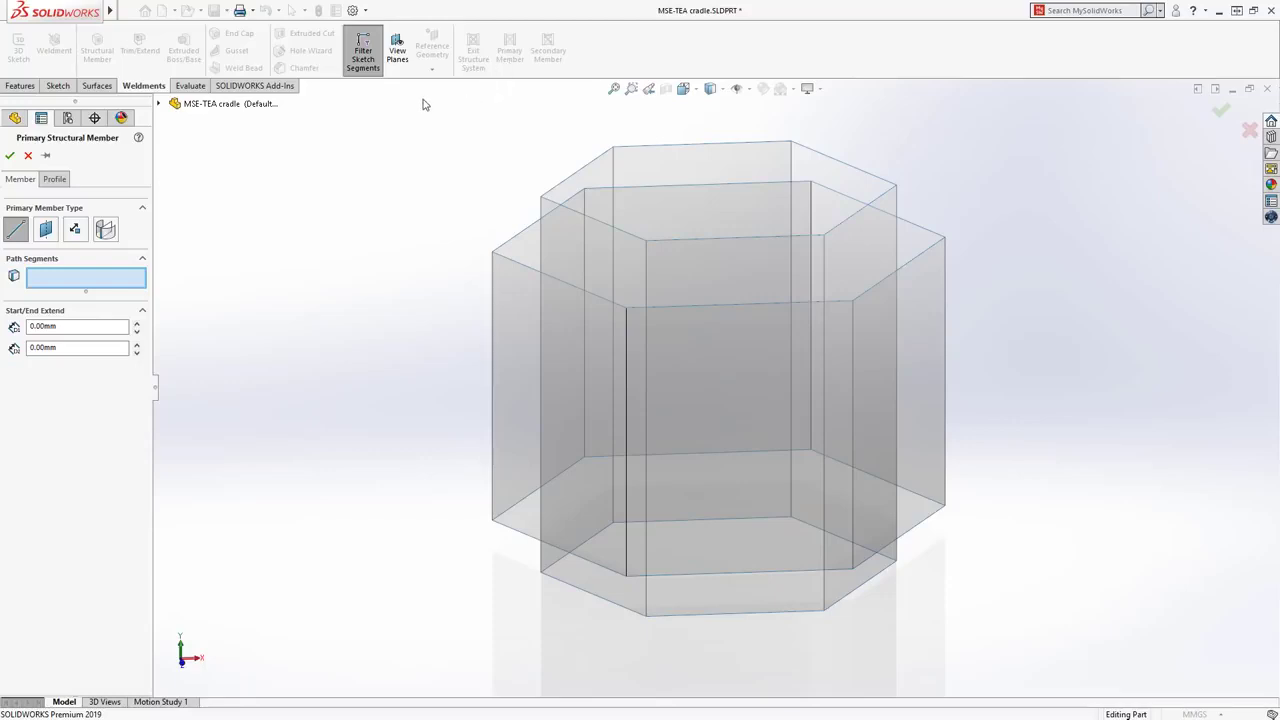
{"action": "left_click_drag", "start_coordinate": [419, 104], "coordinate": [1000, 655]}
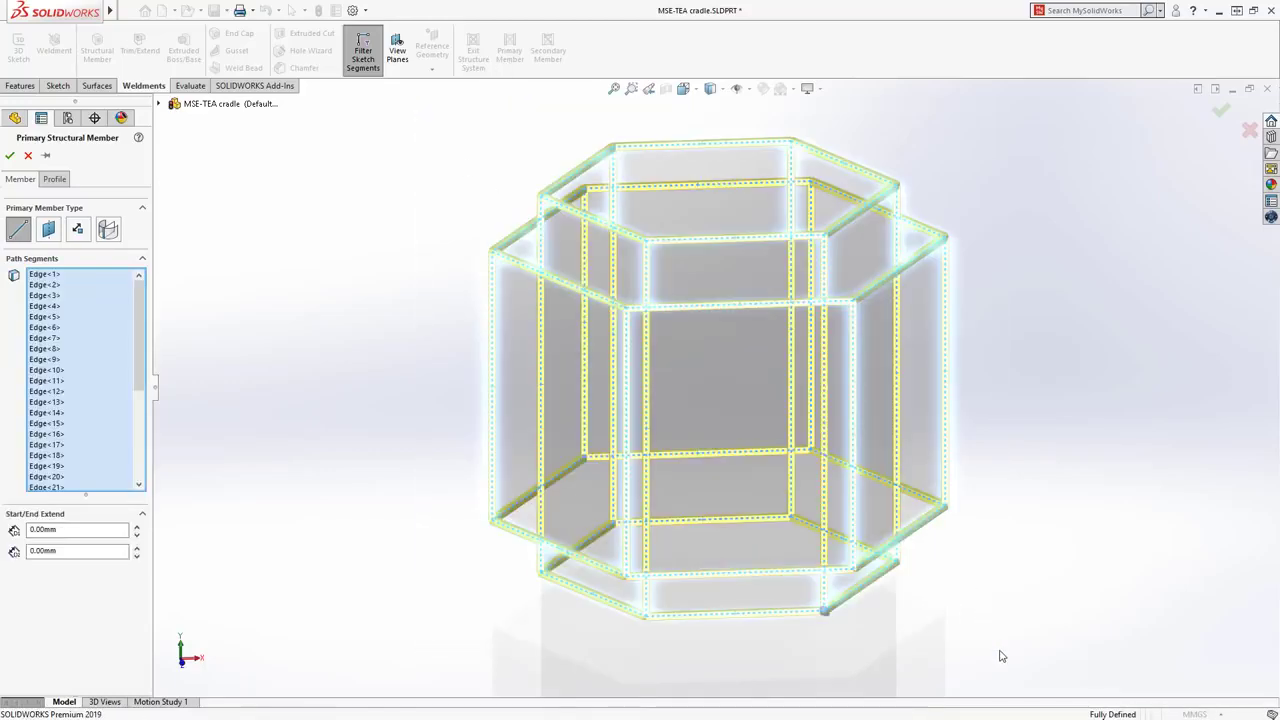
{"action": "left_click_drag", "start_coordinate": [140, 384], "coordinate": [141, 481]}
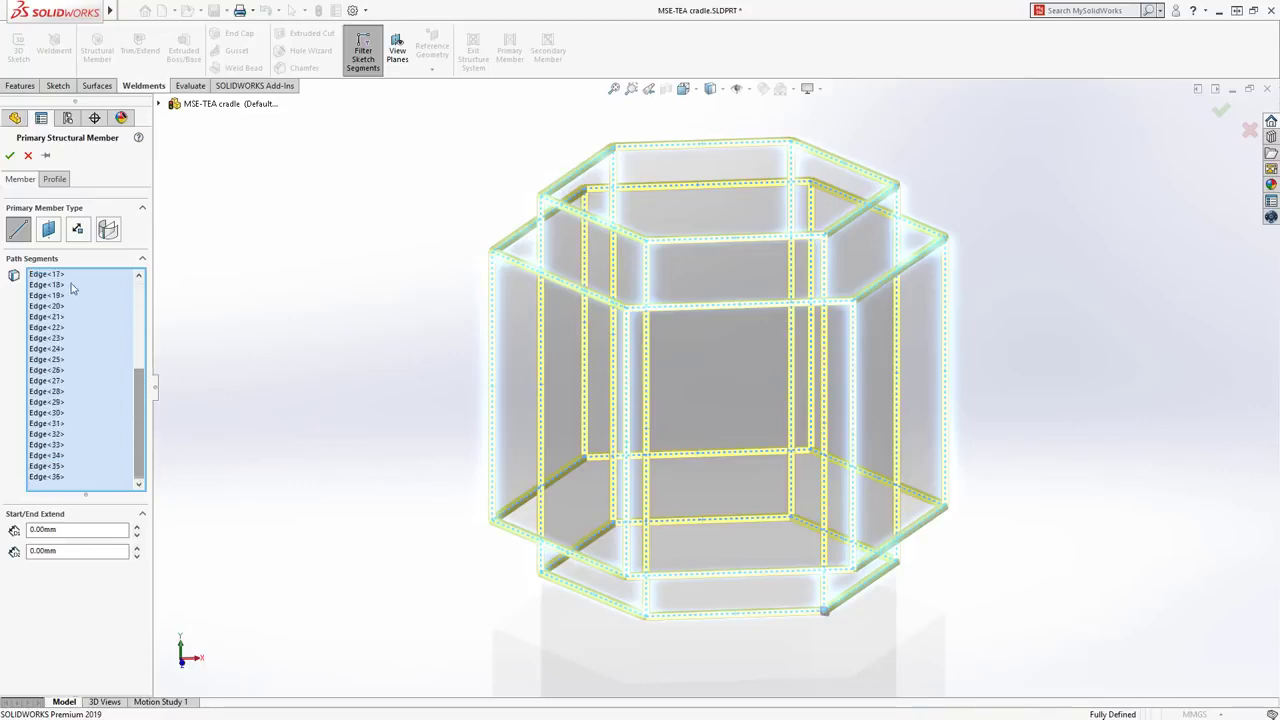
Step: Give the edge members the Tube Square TS 10 x 10 x 0.5 profile and accept them
{"action": "left_click", "coordinate": [53, 179]}
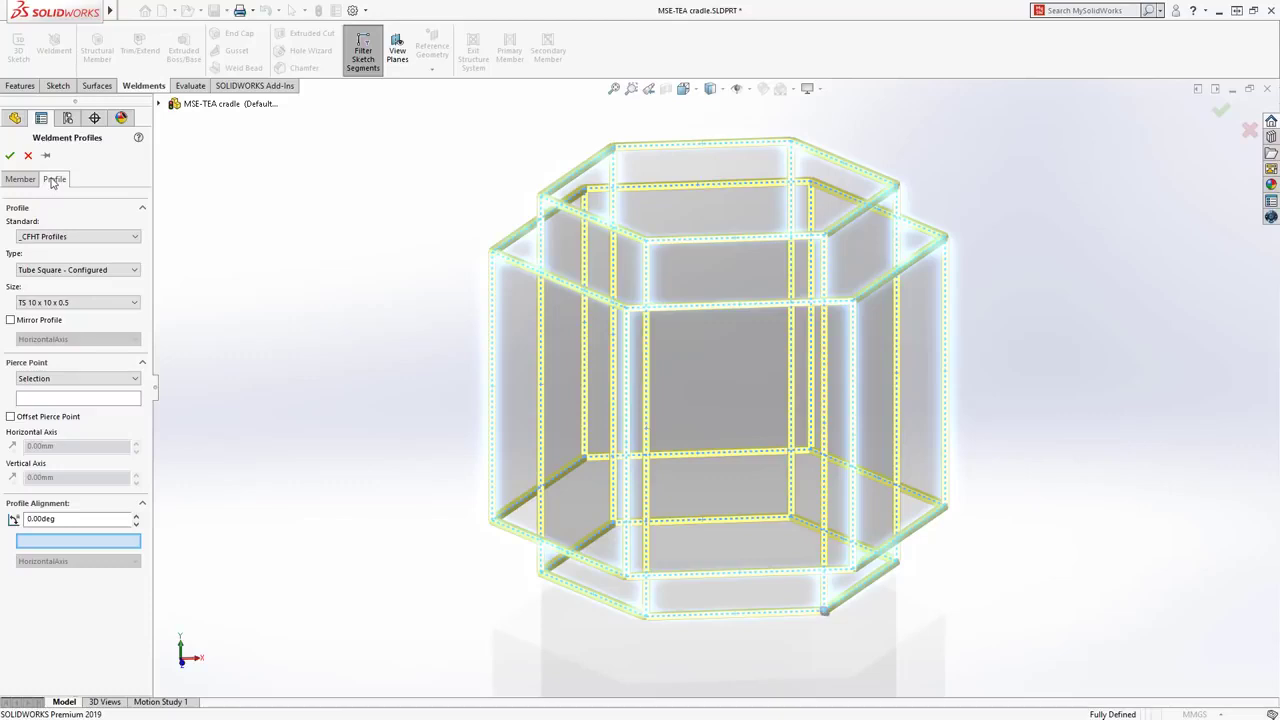
{"action": "left_click", "coordinate": [59, 269]}
{"action": "left_click", "coordinate": [59, 286]}
{"action": "left_click", "coordinate": [66, 303]}
{"action": "left_click", "coordinate": [66, 303]}
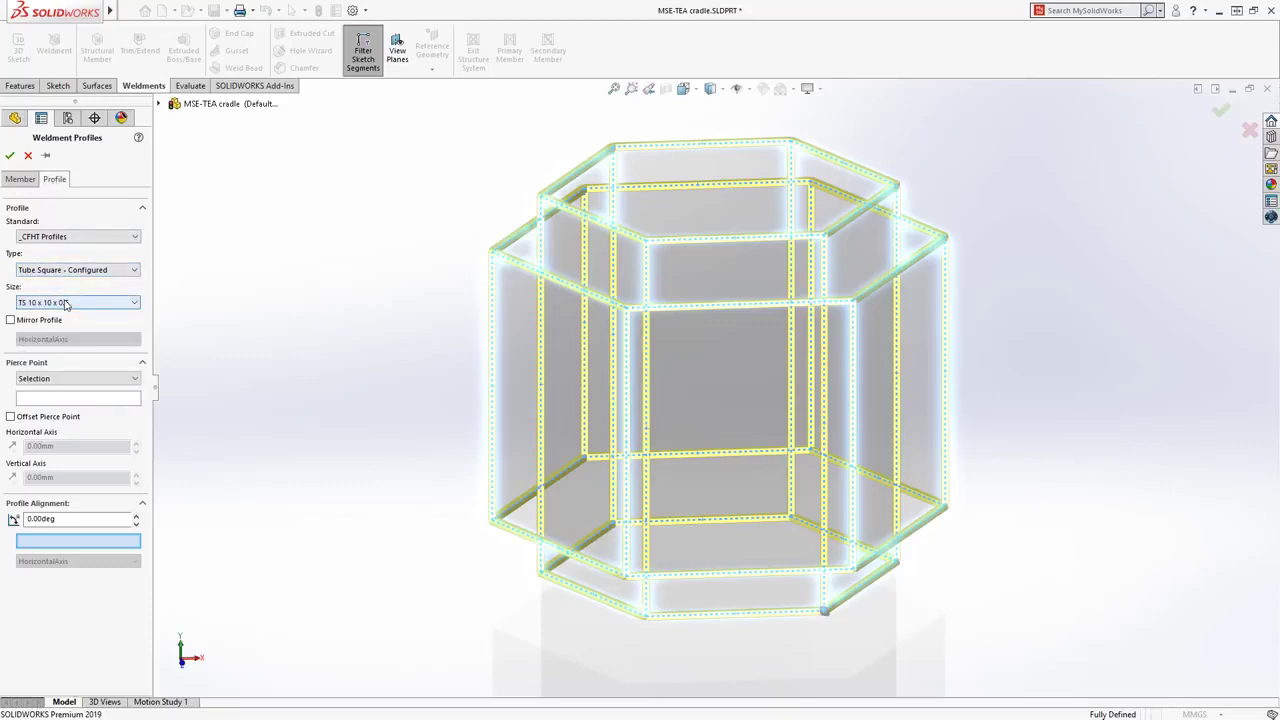
{"action": "left_click", "coordinate": [9, 155]}
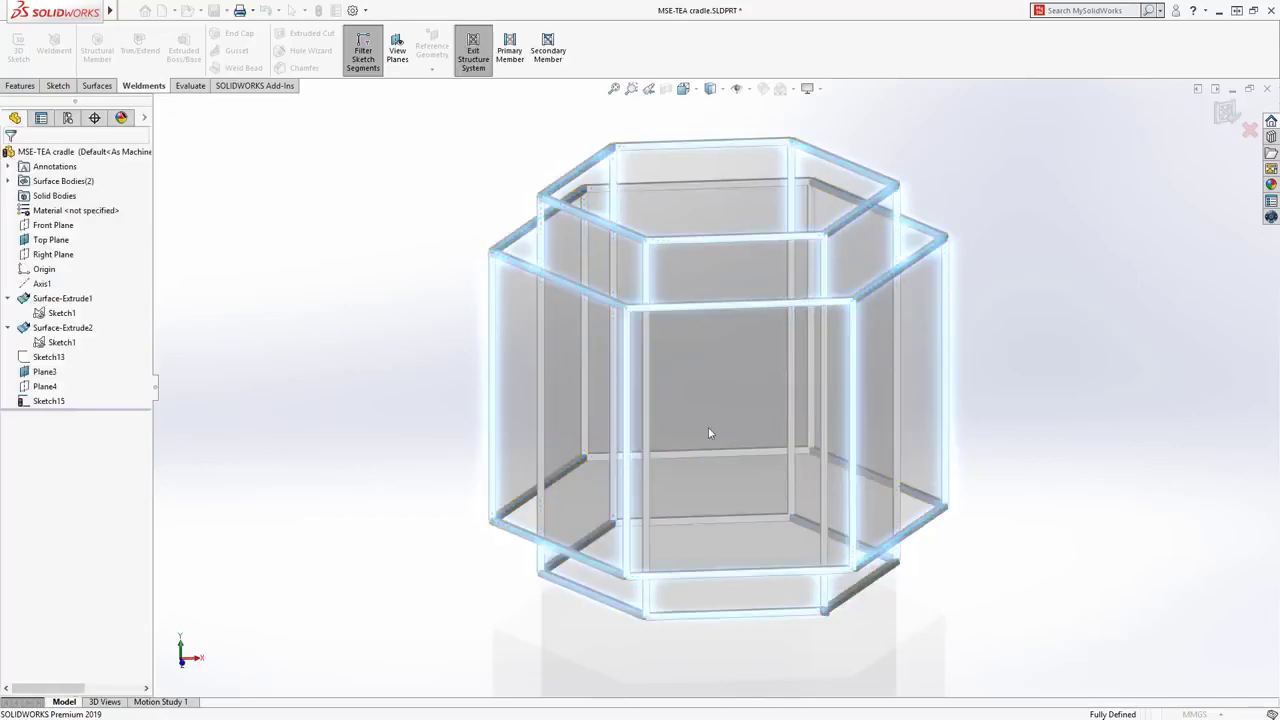
{"action": "left_click_drag", "start_coordinate": [986, 432], "coordinate": [450, 378]}
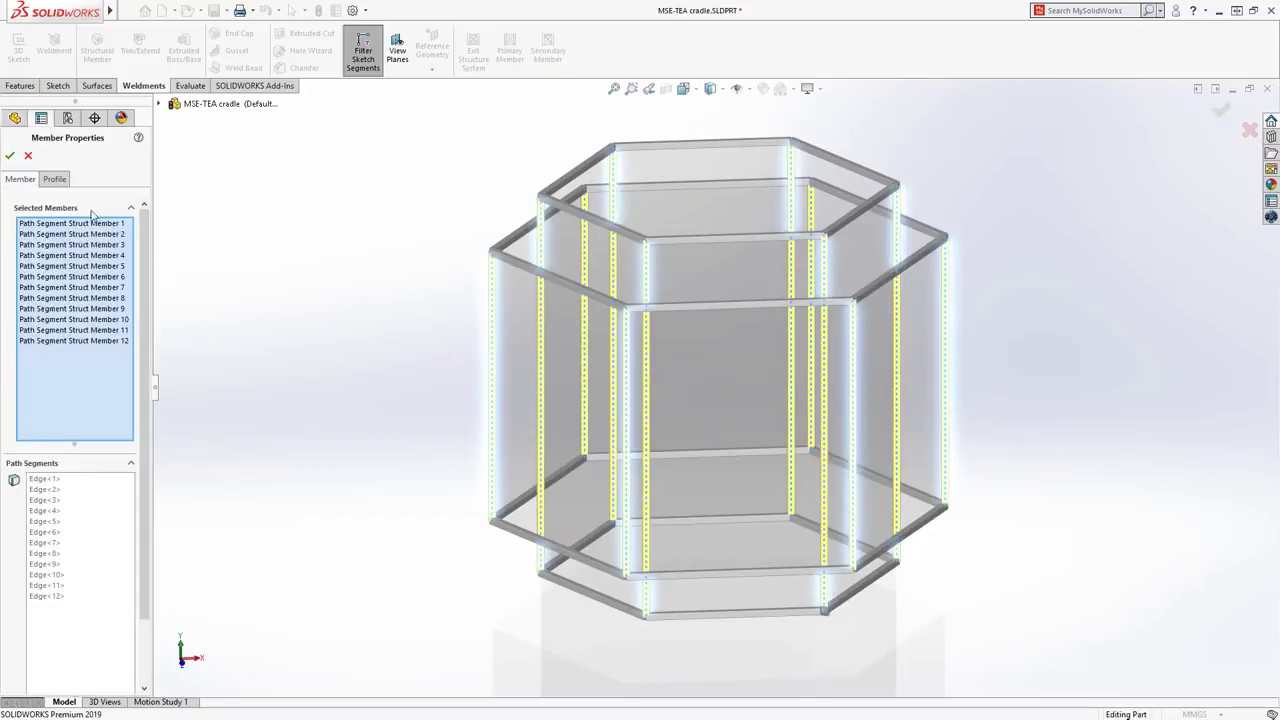
Step: Change the twelve verticals to Al Round Tubing - Configured, size Al RND TUBE 10 OD x 0.375 Wall
{"action": "left_click", "coordinate": [55, 180]}
{"action": "left_click", "coordinate": [64, 270]}
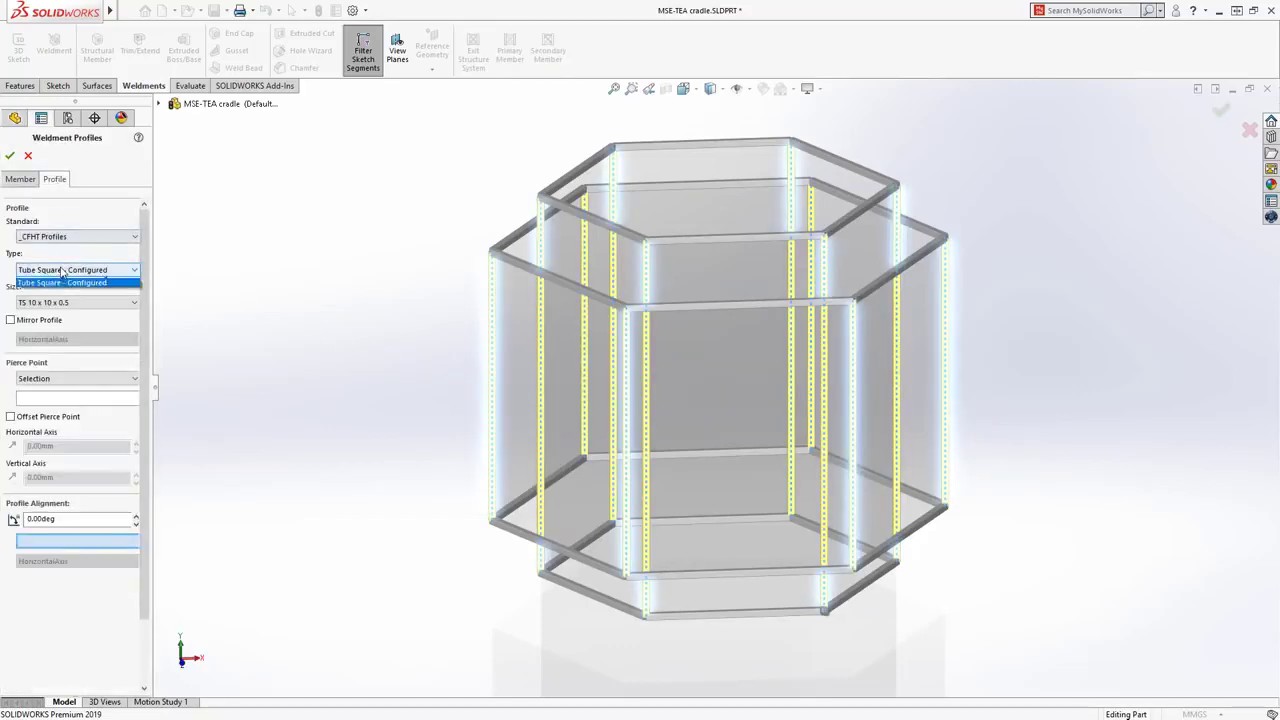
{"action": "left_click", "coordinate": [64, 286]}
{"action": "left_click", "coordinate": [63, 301]}
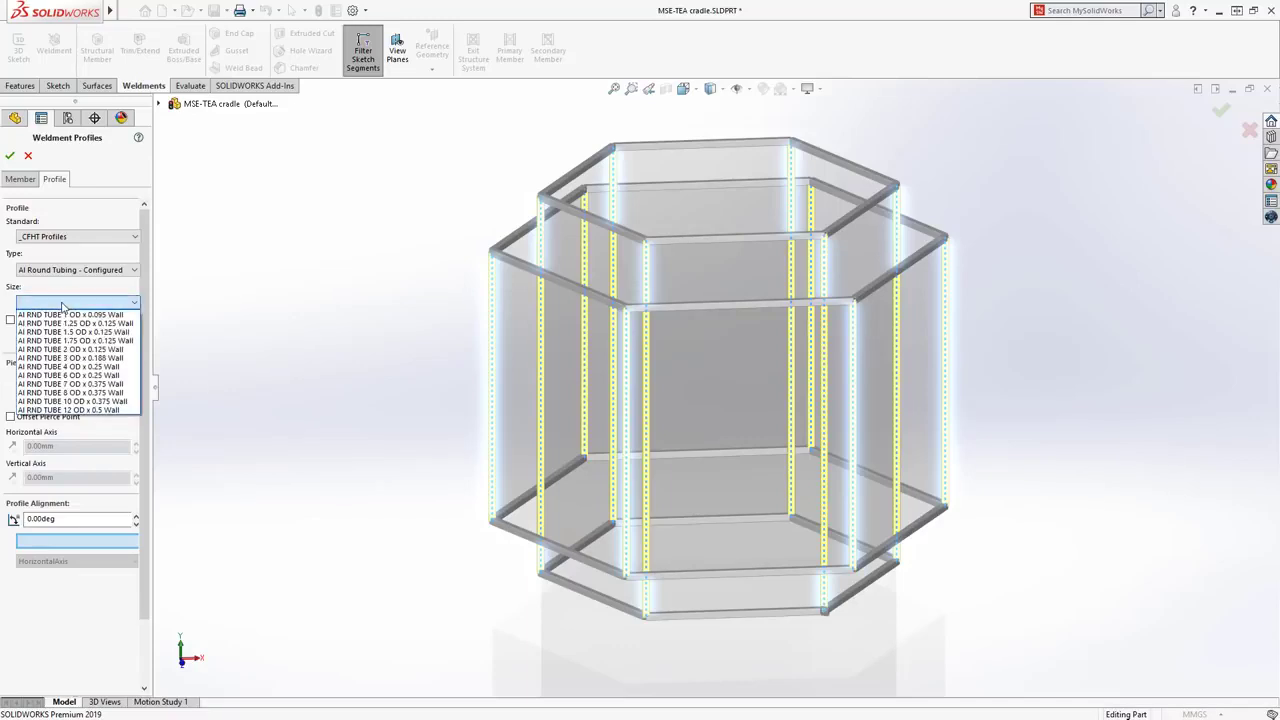
{"action": "left_click", "coordinate": [85, 400]}
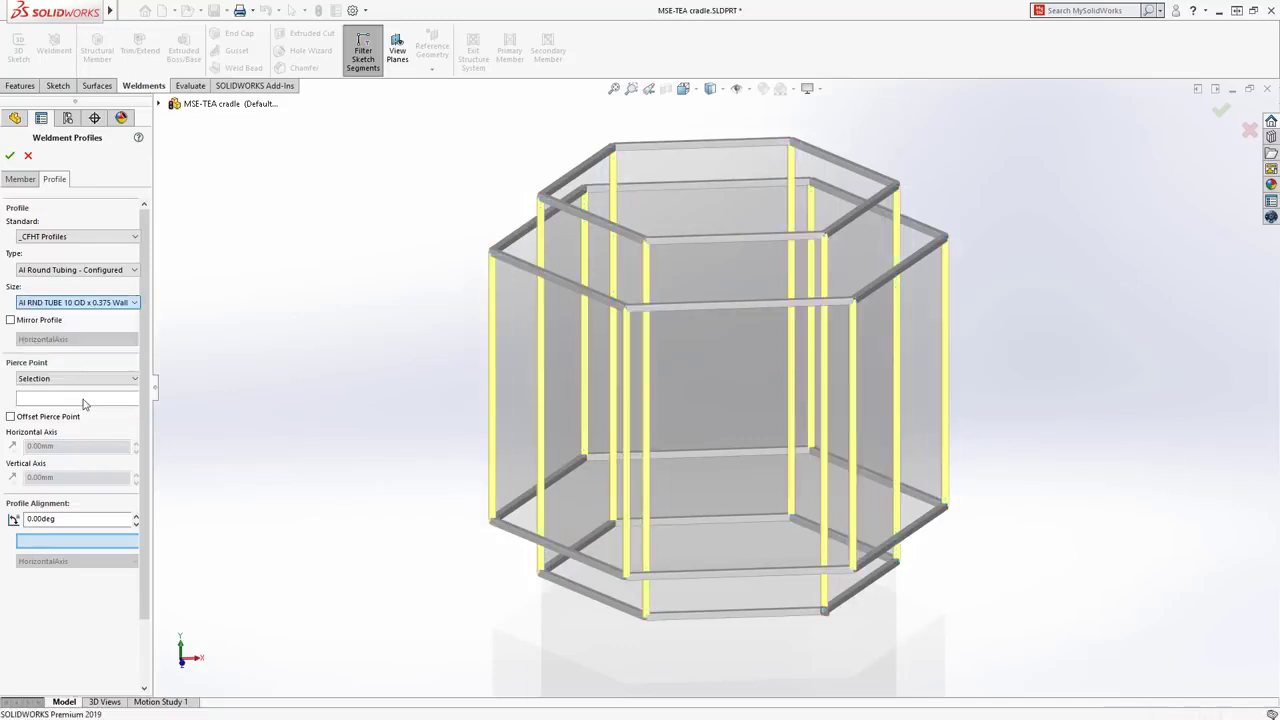
{"action": "left_click", "coordinate": [10, 157]}
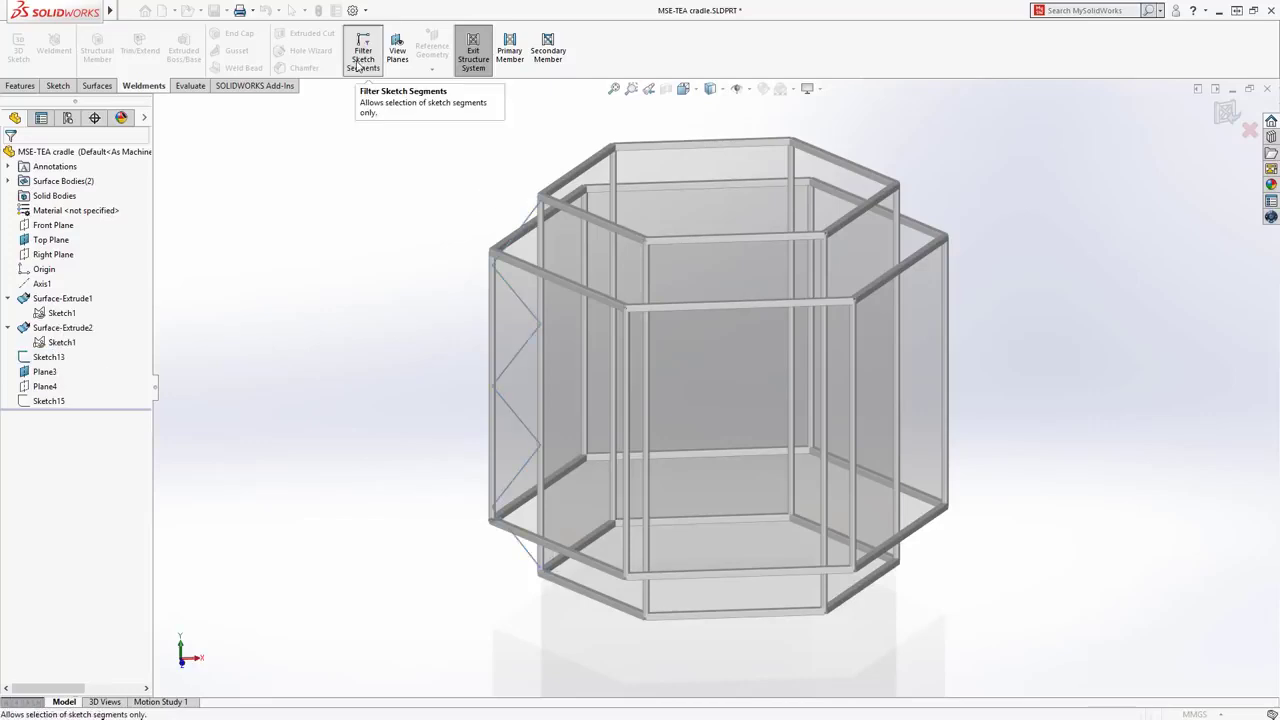
Step: Add primary members on the six Sketch13 zigzag lines using Al RND TUBE 7 OD x 0.375 Wall
{"action": "left_click", "coordinate": [510, 55]}
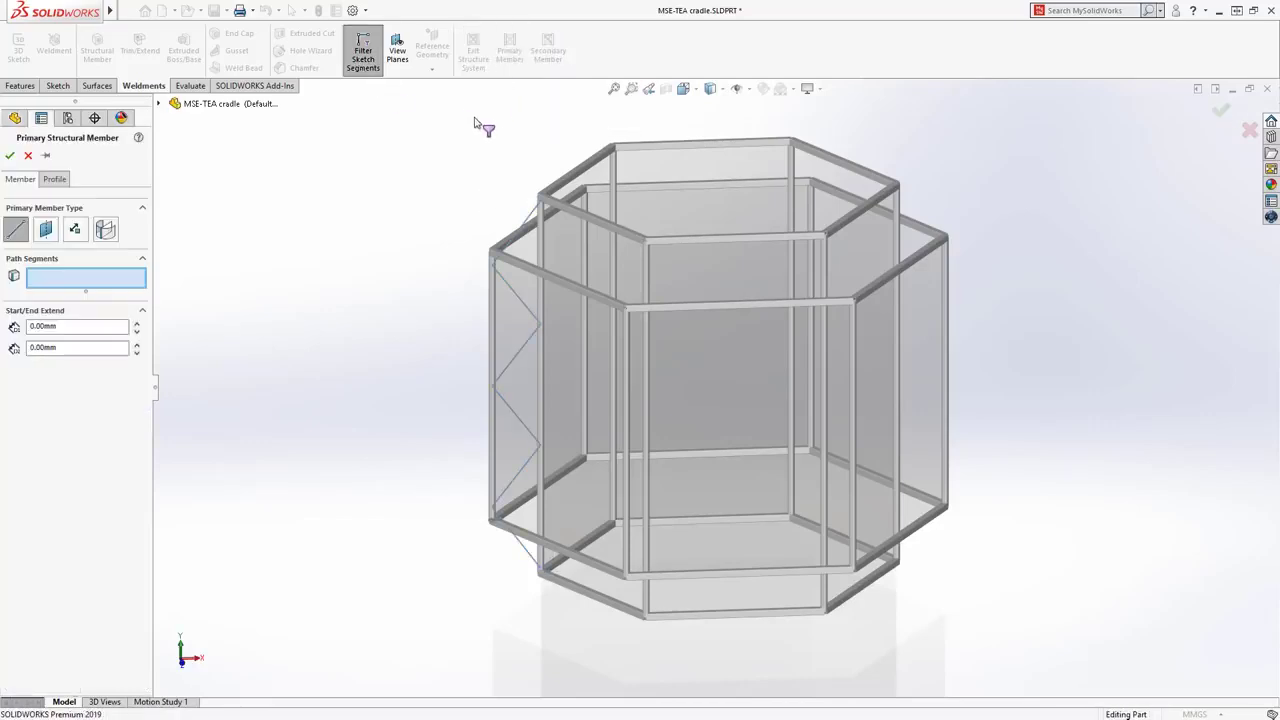
{"action": "left_click_drag", "start_coordinate": [455, 130], "coordinate": [560, 598]}
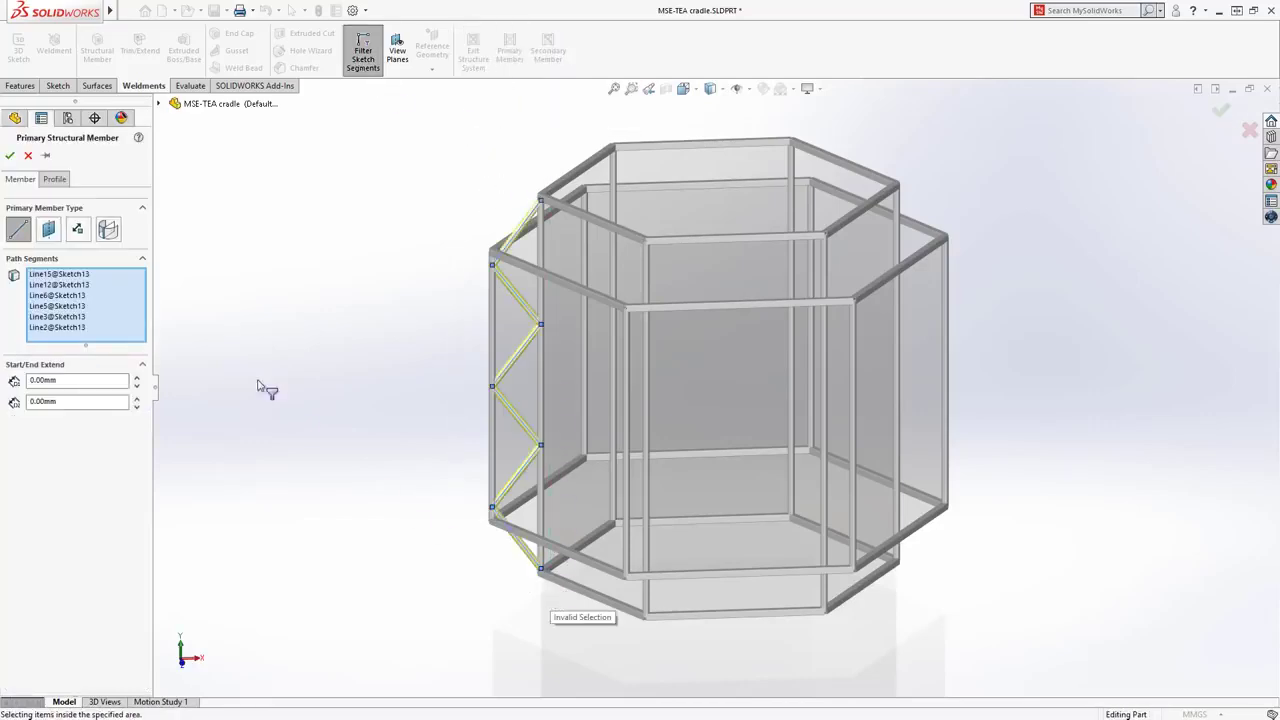
{"action": "left_click", "coordinate": [55, 180]}
{"action": "left_click", "coordinate": [75, 302]}
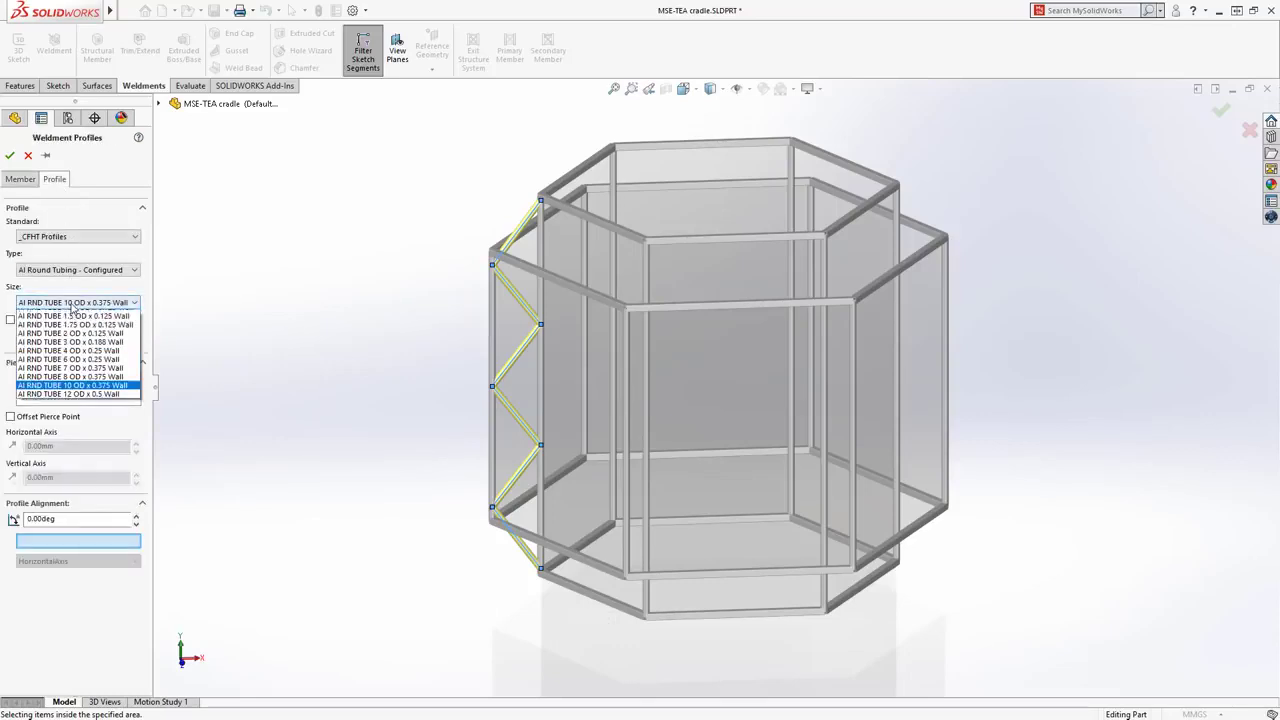
{"action": "left_click", "coordinate": [73, 386]}
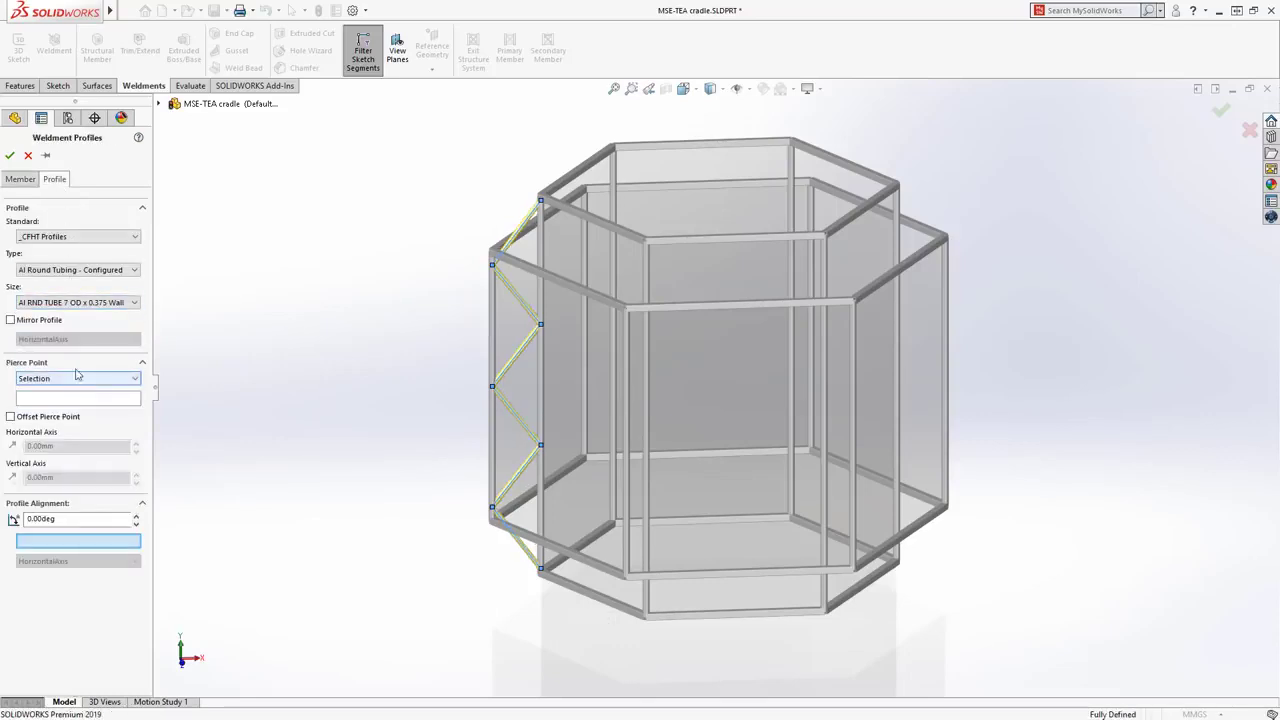
{"action": "left_click", "coordinate": [10, 156]}
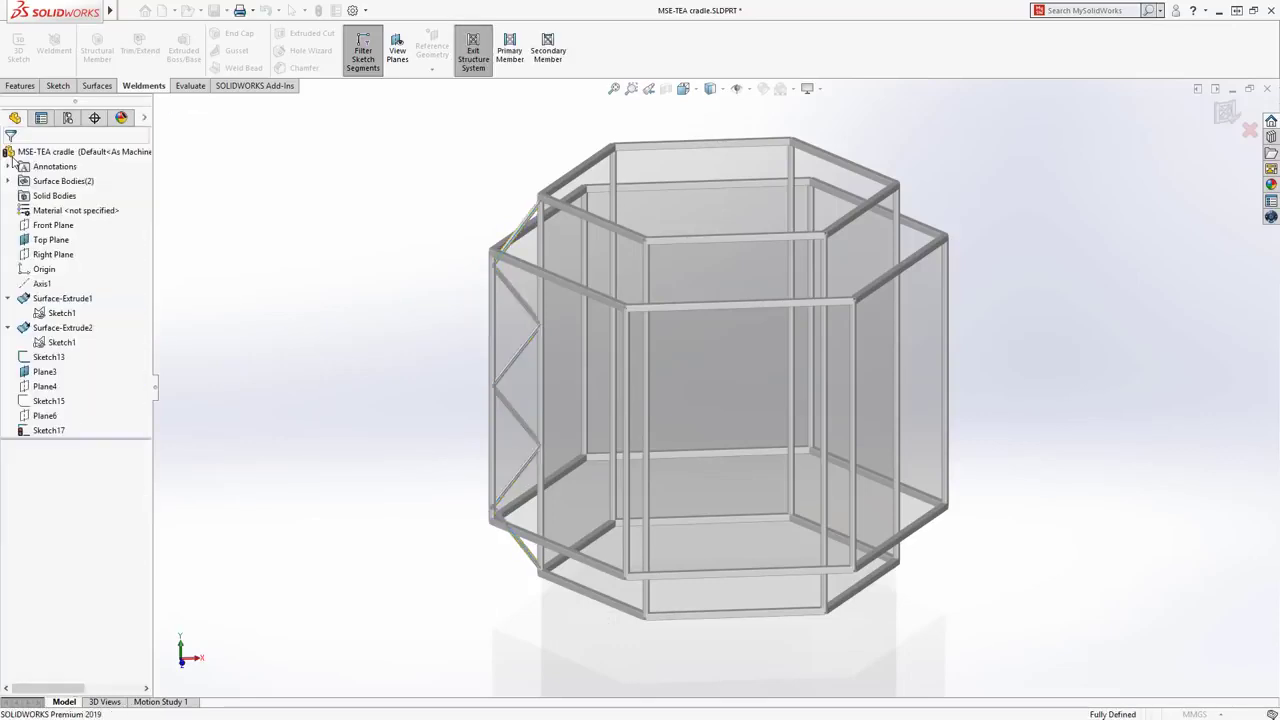
Step: Start a secondary member supported by Top Plane and Plane3
{"action": "left_click", "coordinate": [548, 50]}
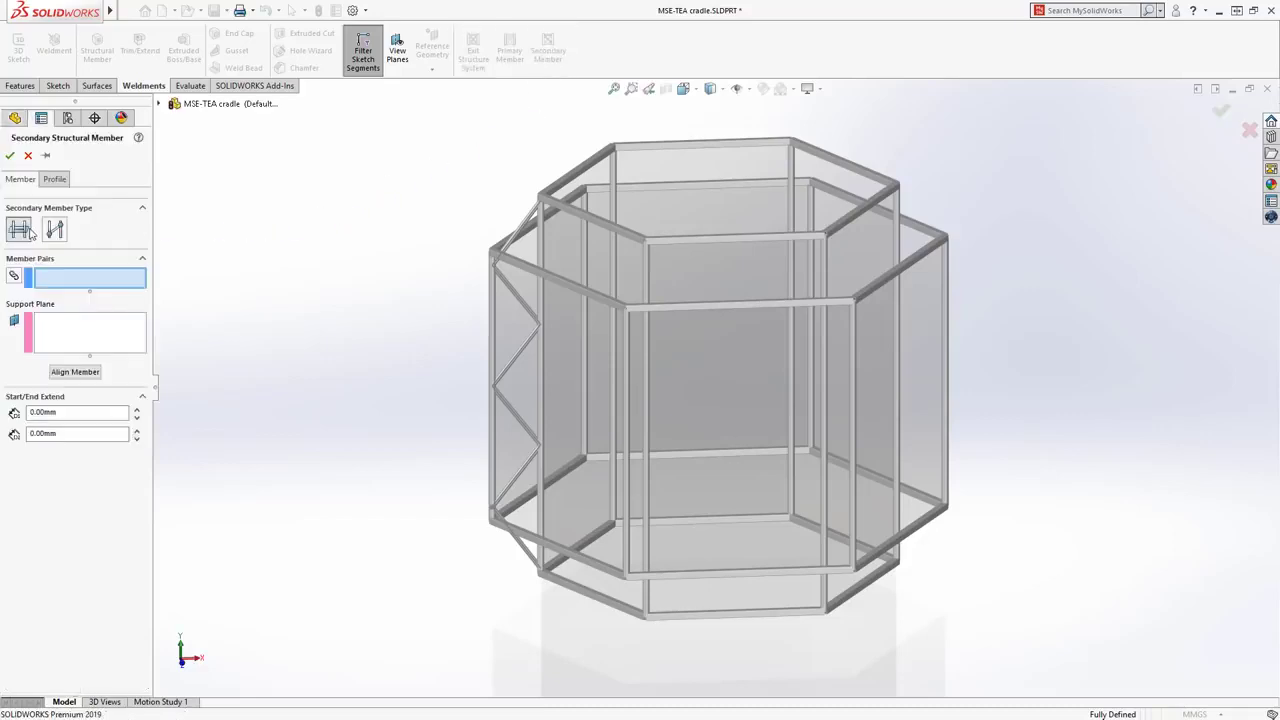
{"action": "left_click", "coordinate": [82, 322]}
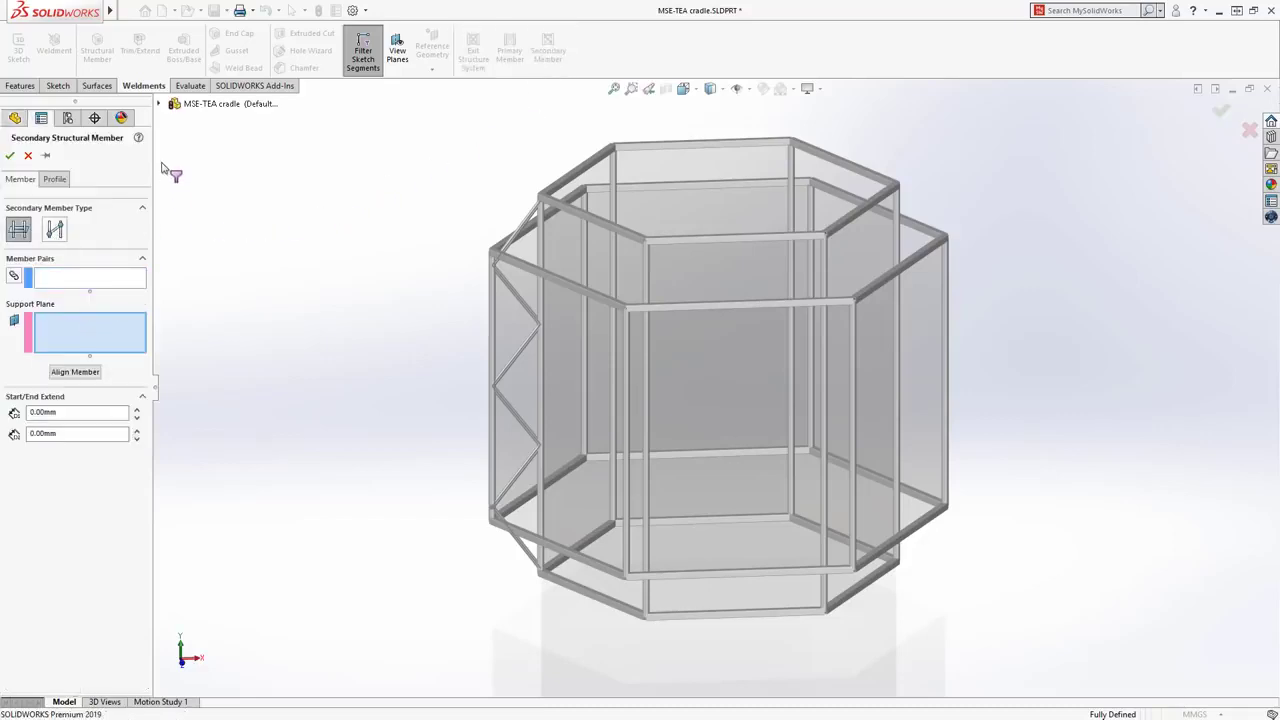
{"action": "left_click", "coordinate": [158, 104]}
{"action": "left_click", "coordinate": [217, 191]}
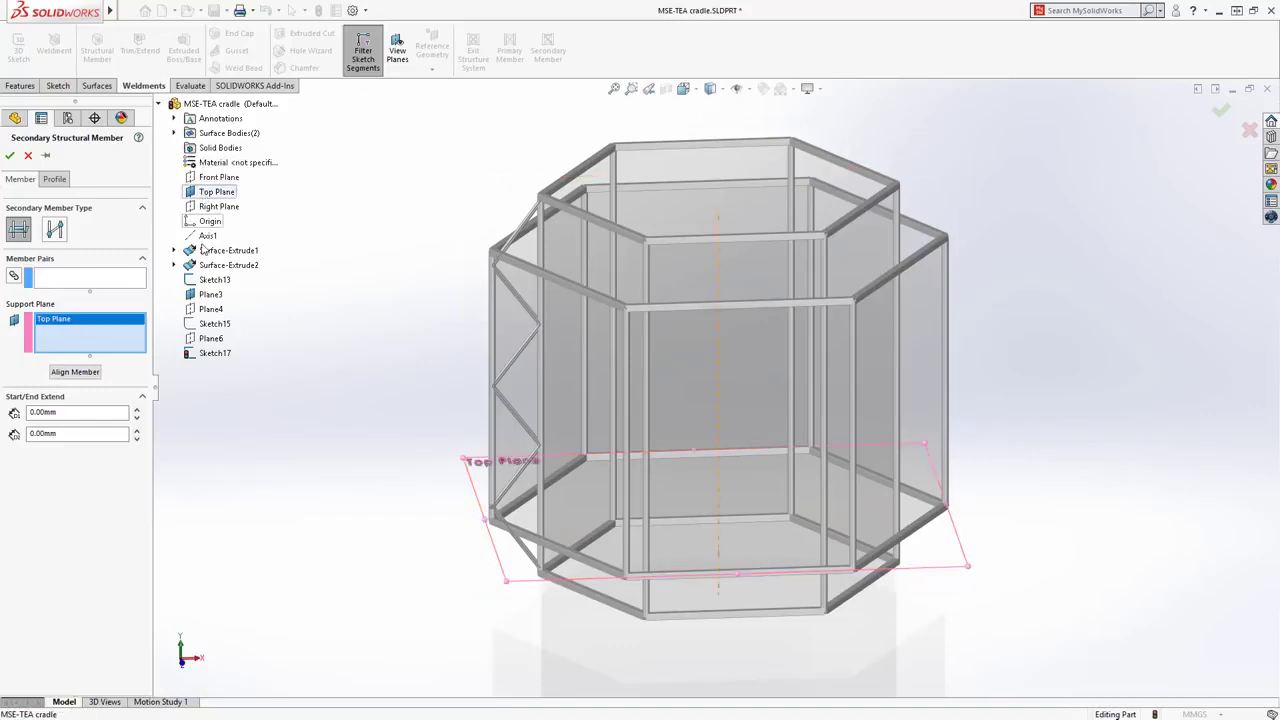
{"action": "left_click", "coordinate": [205, 295]}
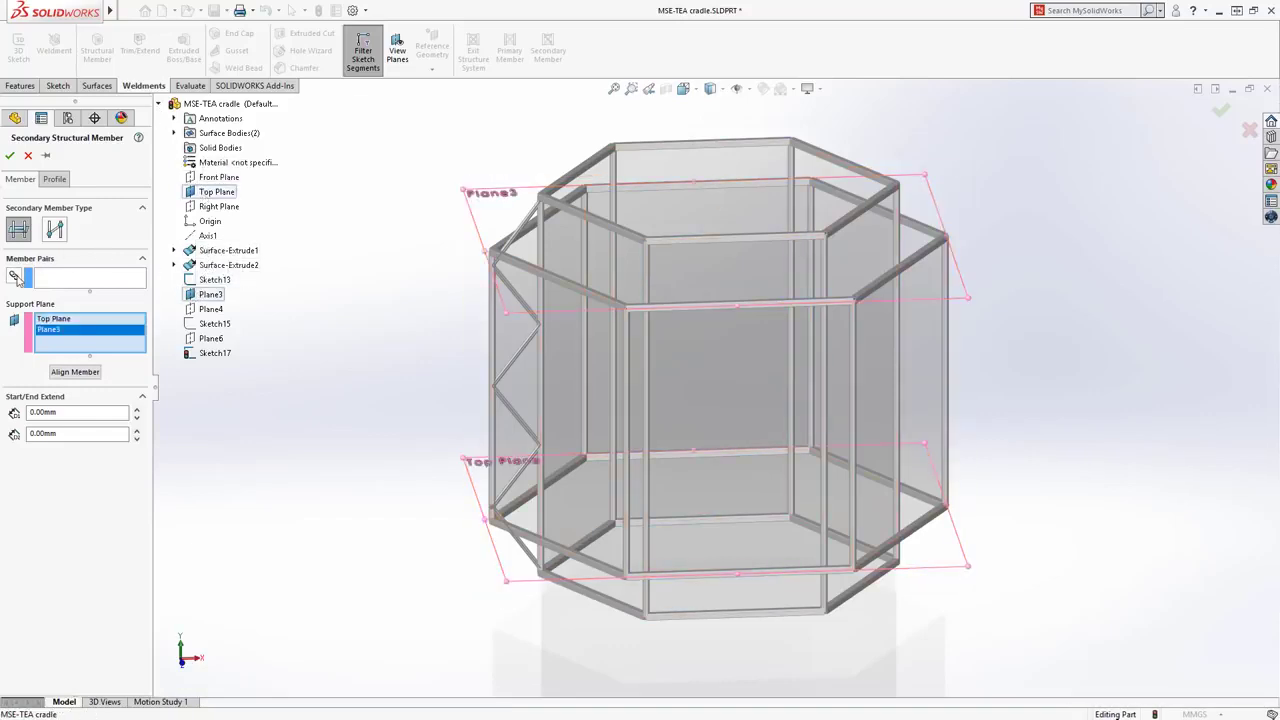
Step: Chain the vertical member pairs around the hexagon from Member13 back to Member13
{"action": "left_click", "coordinate": [58, 280]}
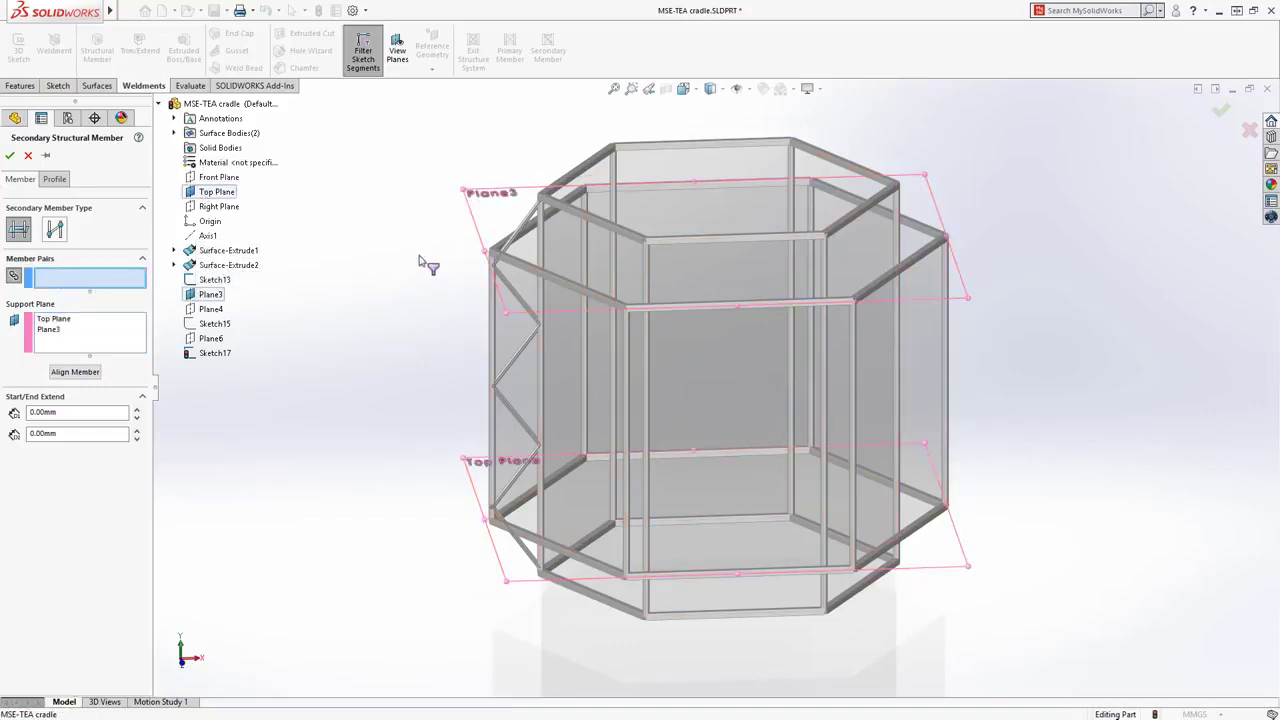
{"action": "left_click", "coordinate": [541, 229]}
{"action": "left_click", "coordinate": [615, 178]}
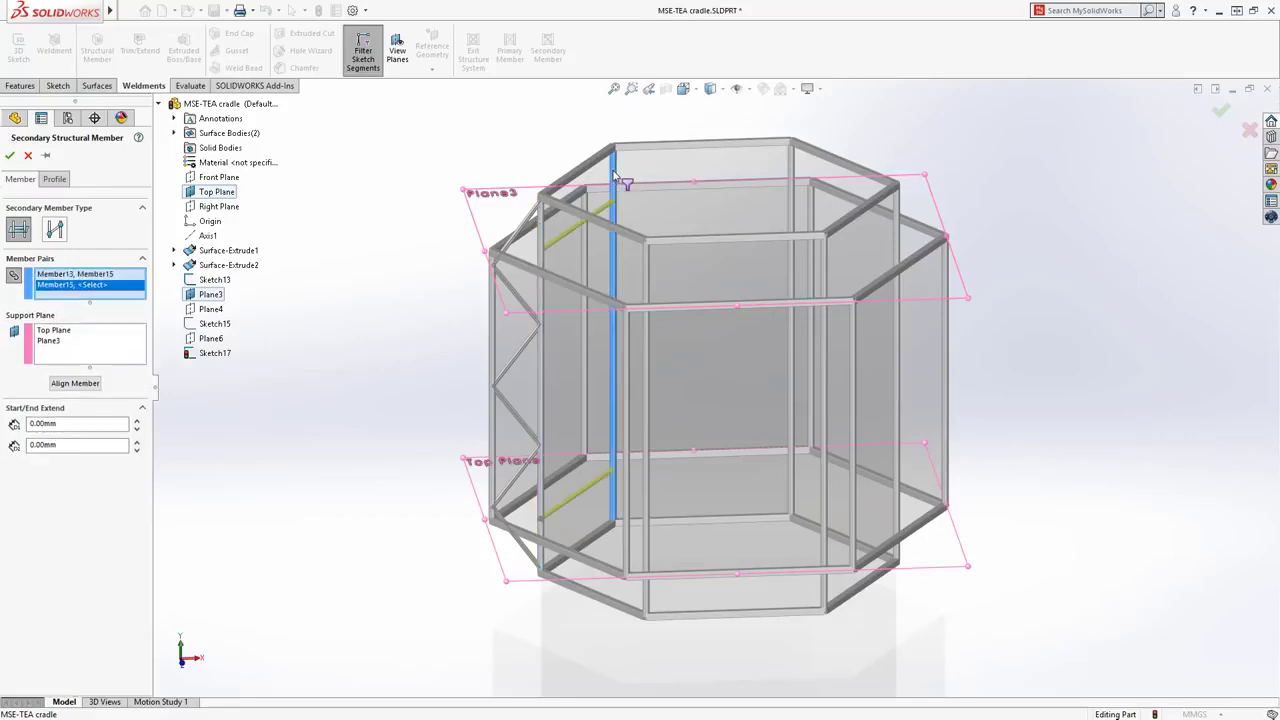
{"action": "left_click", "coordinate": [791, 165]}
{"action": "left_click", "coordinate": [898, 212]}
{"action": "left_click", "coordinate": [830, 260]}
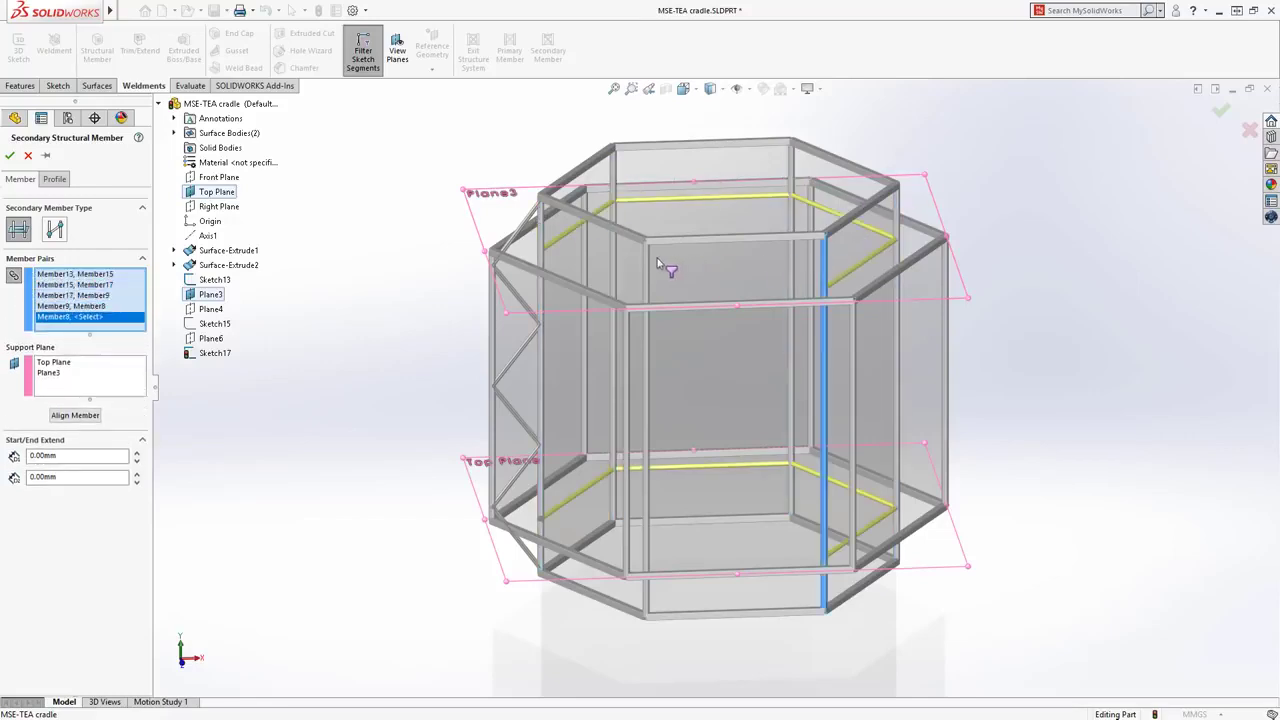
{"action": "left_click", "coordinate": [645, 268]}
{"action": "left_click", "coordinate": [542, 250]}
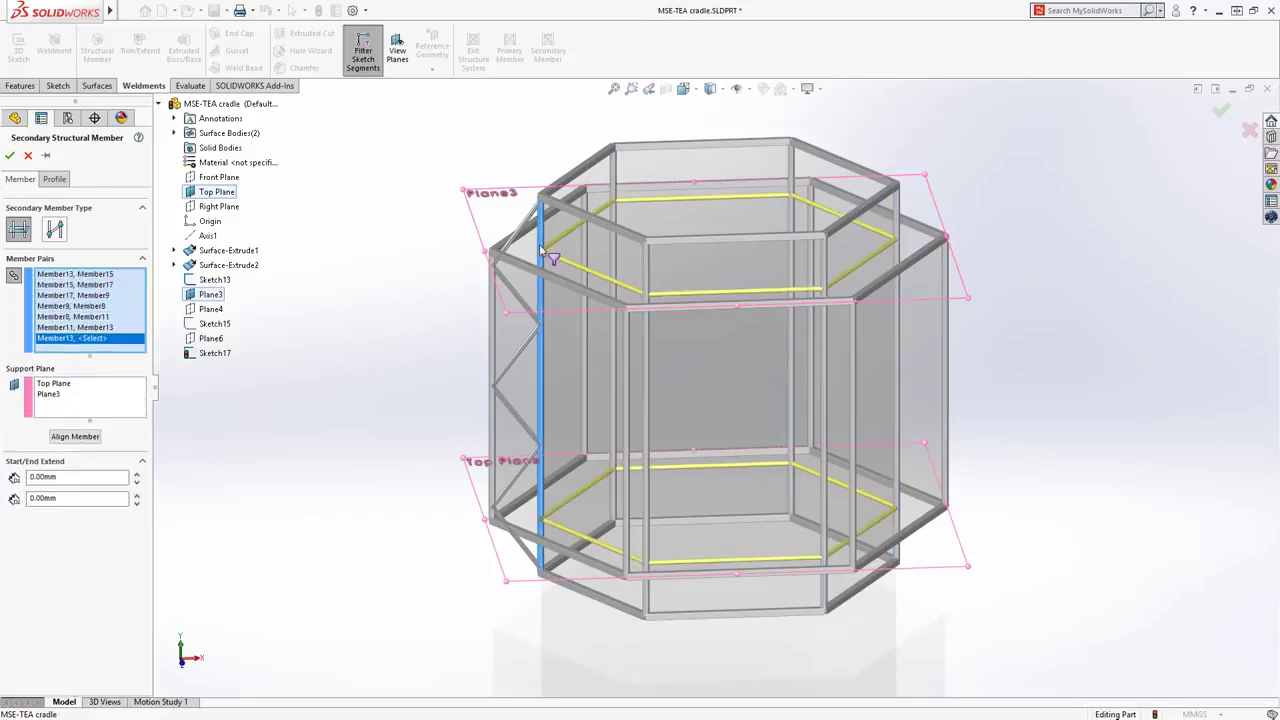
Step: Give the secondary braces the Tube Square TS 10 x 10 x 0.5 profile and confirm
{"action": "left_click", "coordinate": [54, 180]}
{"action": "left_click", "coordinate": [62, 269]}
{"action": "left_click", "coordinate": [62, 296]}
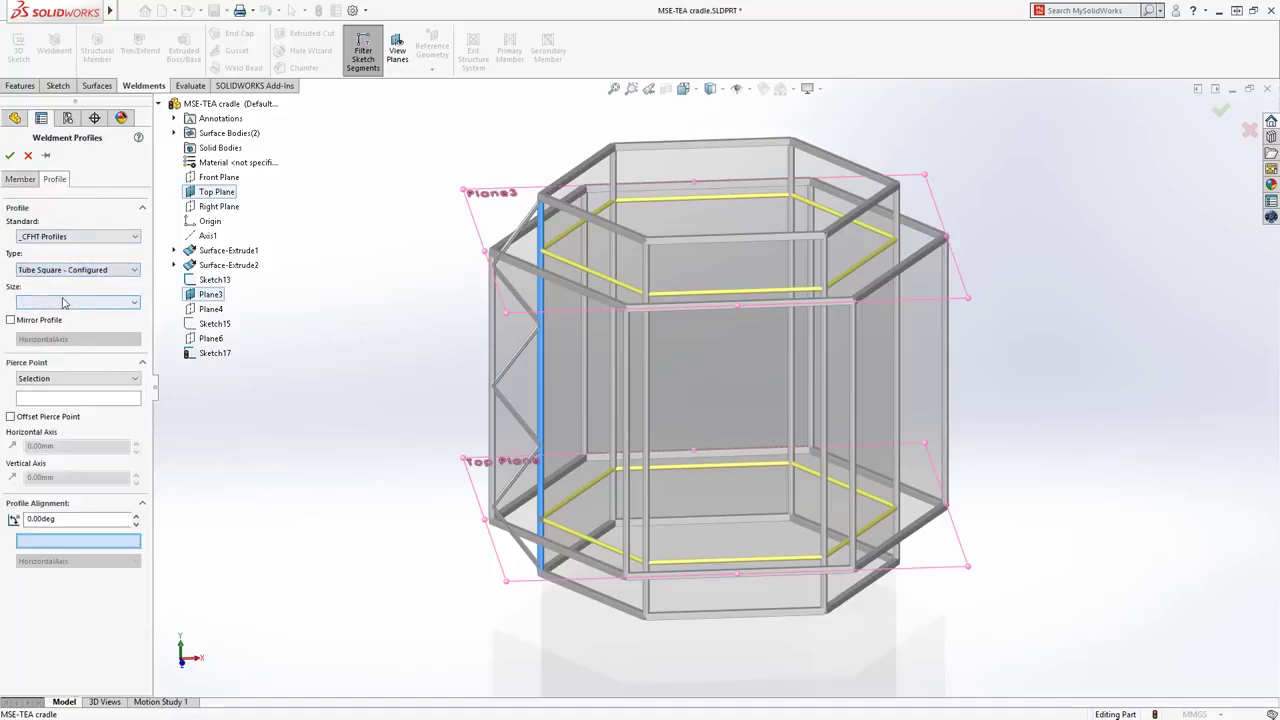
{"action": "left_click", "coordinate": [63, 302]}
{"action": "left_click", "coordinate": [64, 384]}
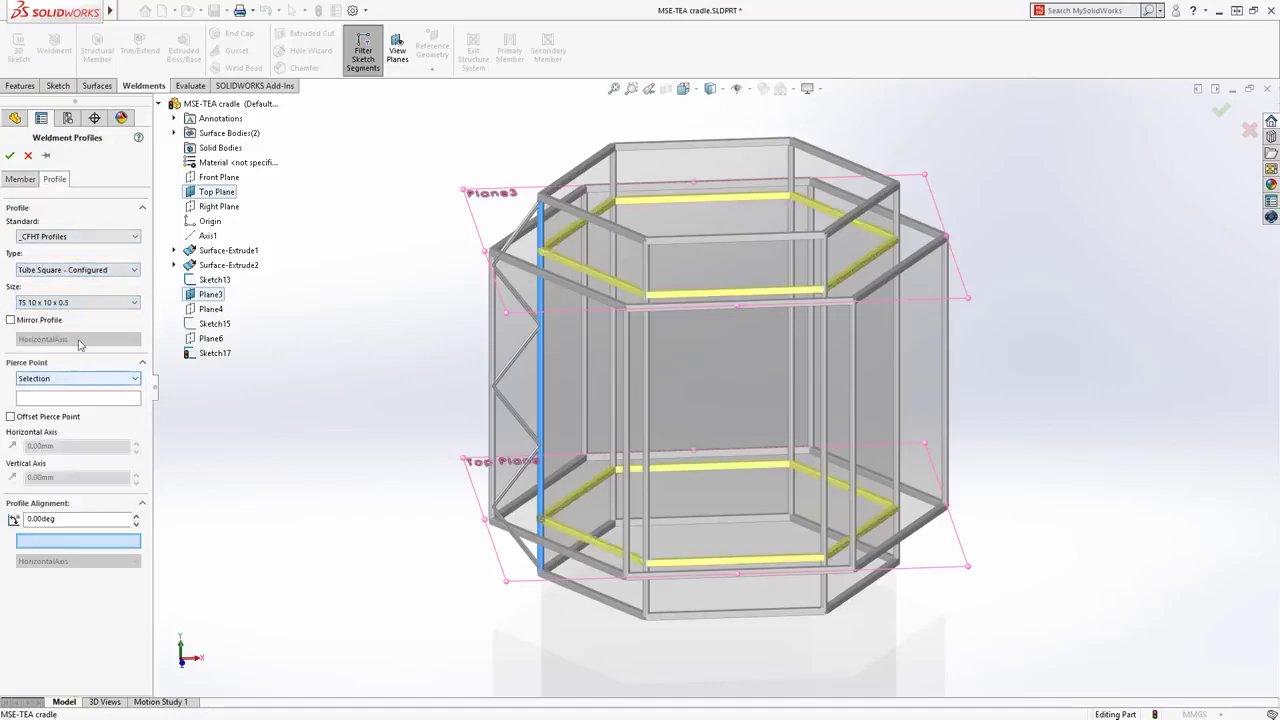
{"action": "left_click", "coordinate": [9, 157]}
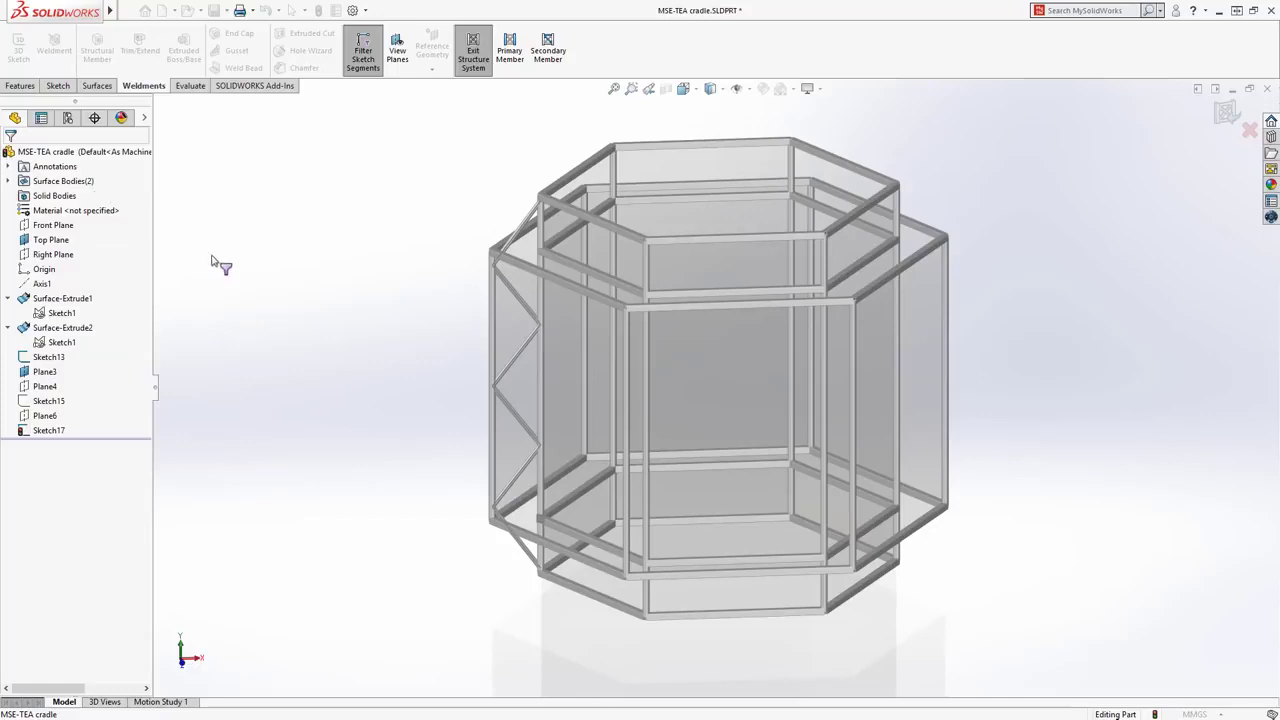
Step: Exit the structure system and trim Simple1 and Simple2 so the diagonal brace extends to the post
{"action": "key", "text": "ctrl+shift+z"}
{"action": "mouse_move", "coordinate": [458, 302]}
{"action": "left_mouse_down"}
{"action": "mouse_move", "coordinate": [588, 196]}
{"action": "mouse_move", "coordinate": [575, 188]}
{"action": "left_mouse_up"}
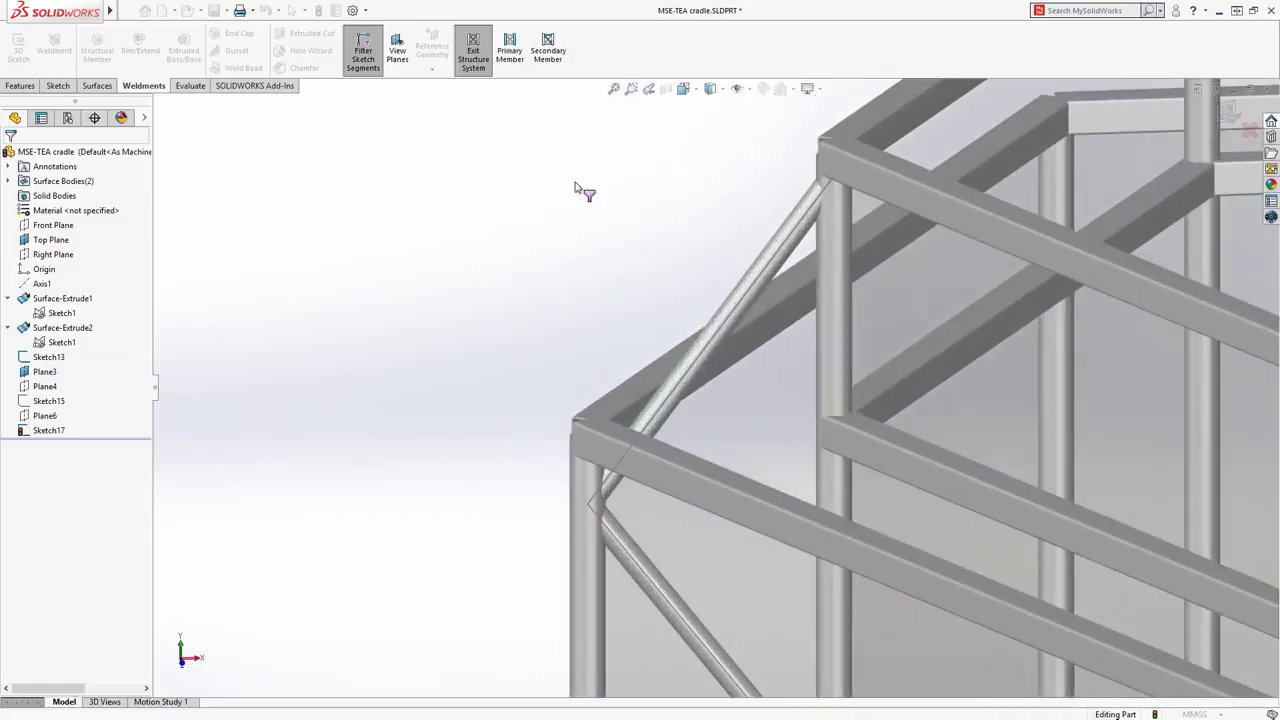
{"action": "left_click", "coordinate": [470, 58]}
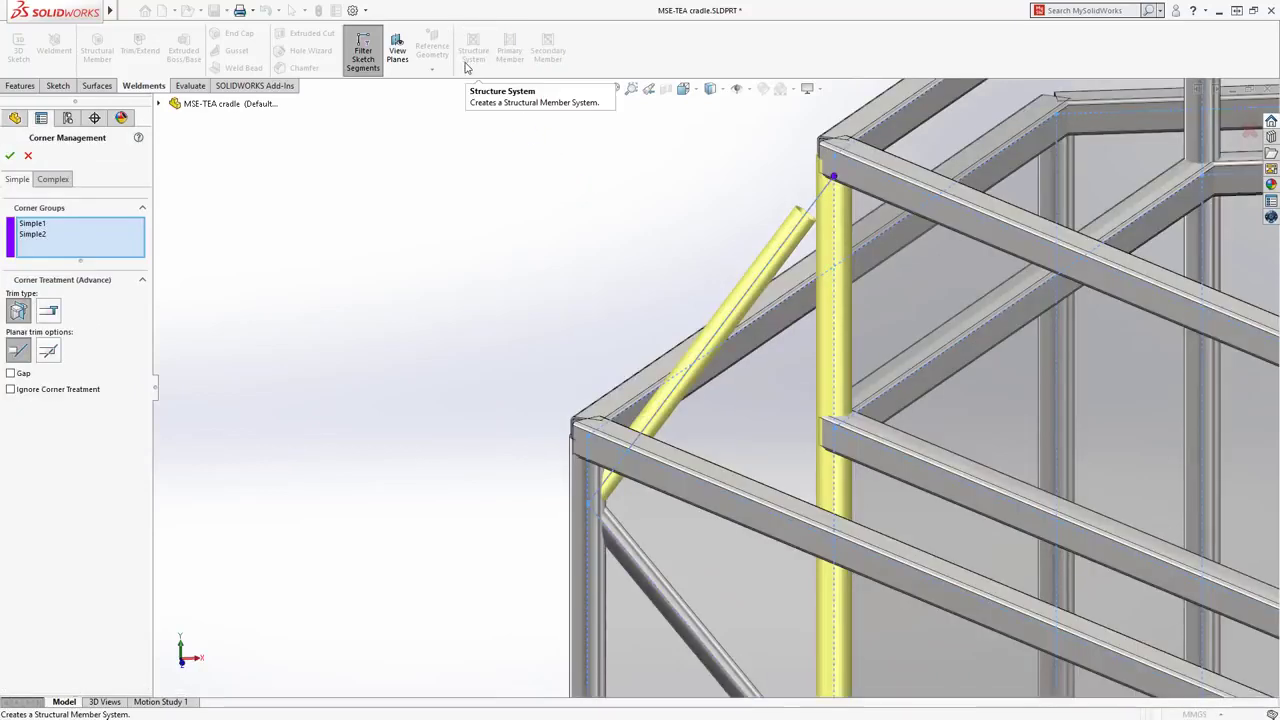
{"action": "left_click_drag", "start_coordinate": [30, 230], "coordinate": [35, 240]}
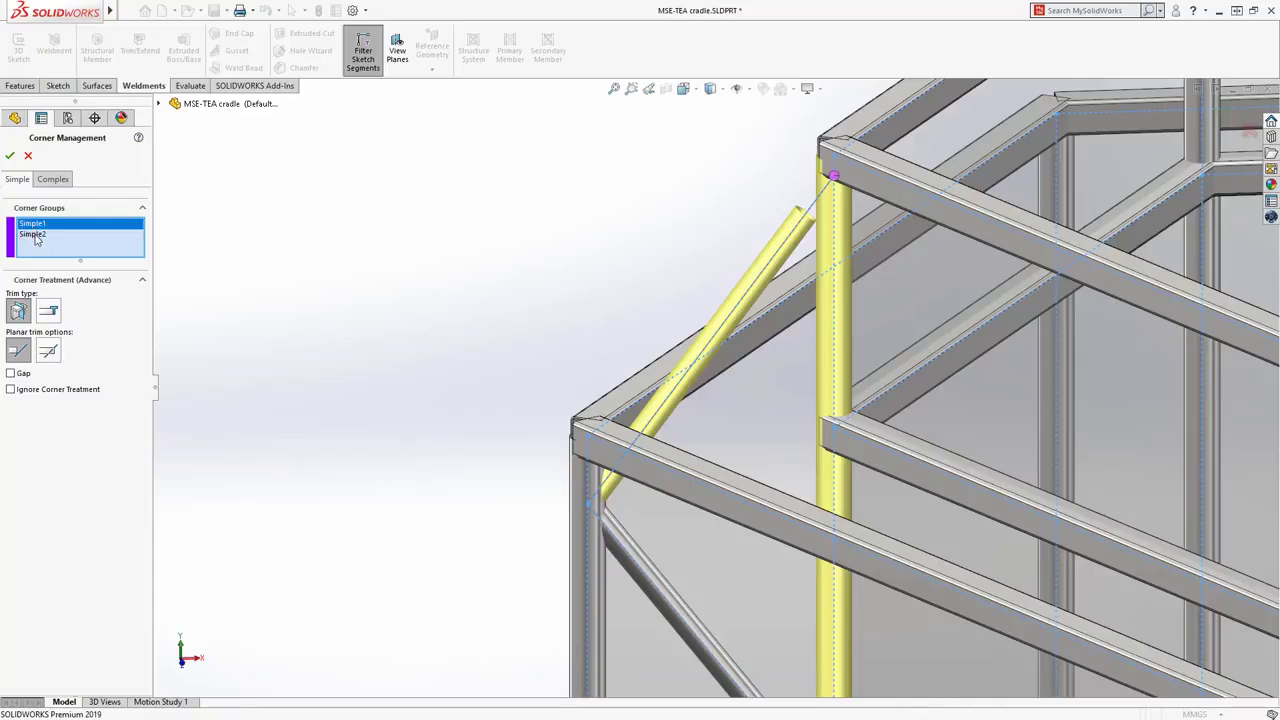
{"action": "left_click", "coordinate": [49, 312]}
{"action": "left_click", "coordinate": [53, 180]}
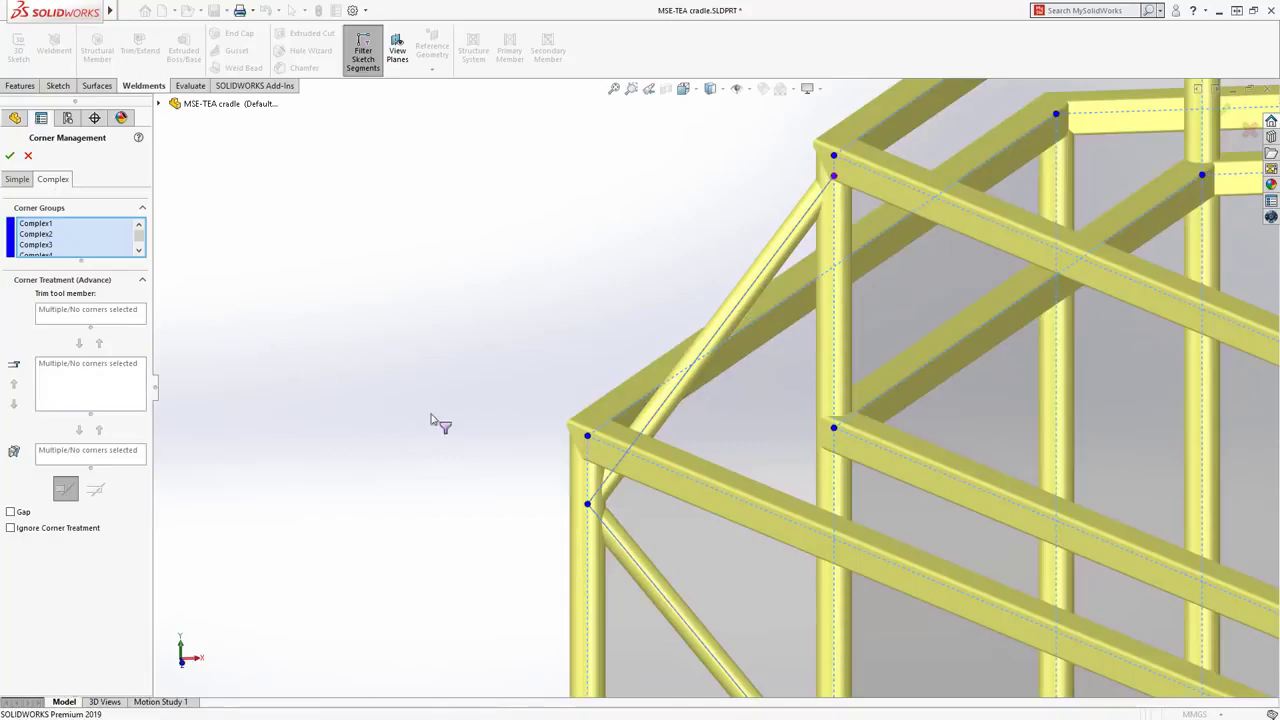
Step: At the complex corner, move Member36 into the planar trim field so it trims Members 21 and 23
{"action": "left_click", "coordinate": [588, 437]}
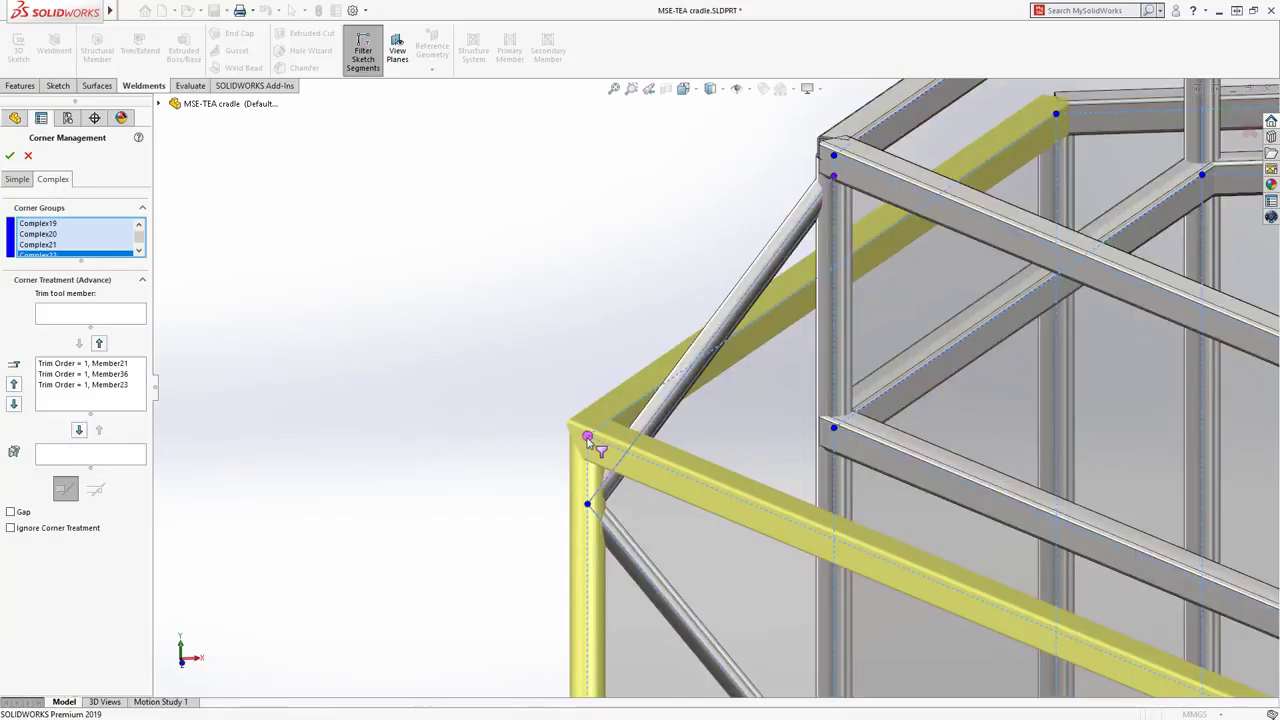
{"action": "left_click", "coordinate": [119, 365]}
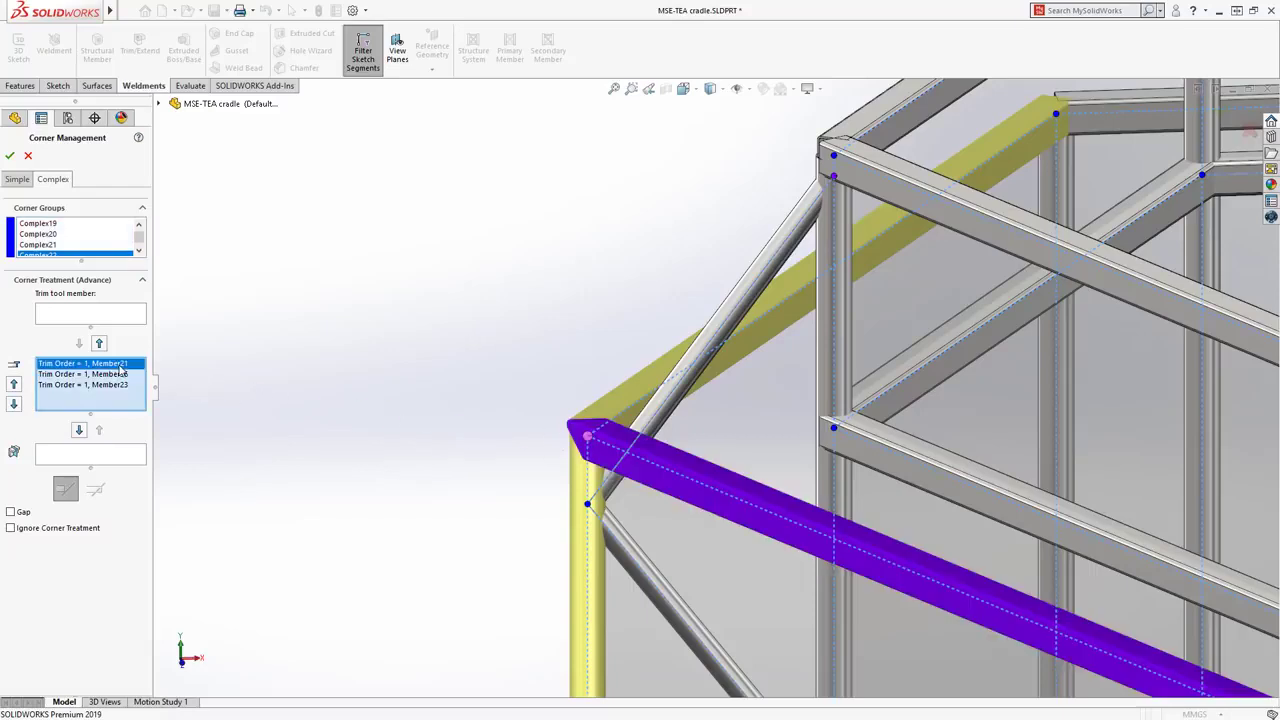
{"action": "left_click", "coordinate": [119, 374]}
{"action": "left_click", "coordinate": [117, 385]}
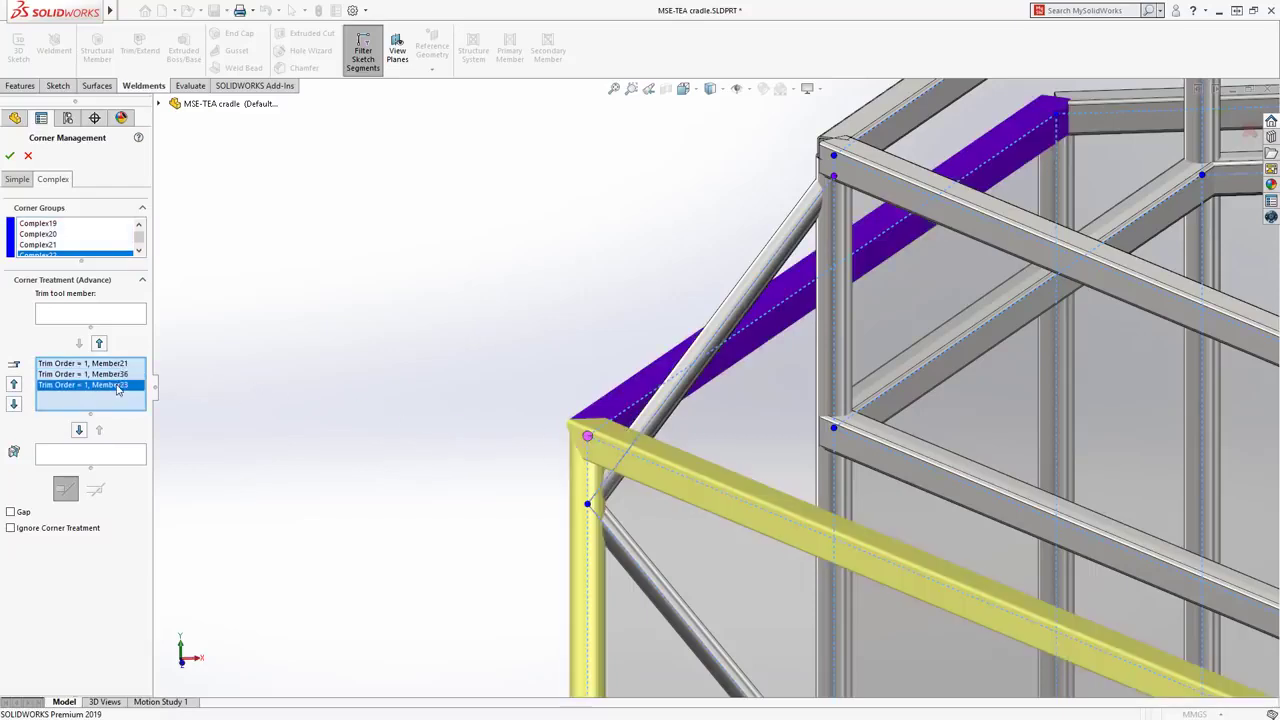
{"action": "left_click", "coordinate": [119, 374]}
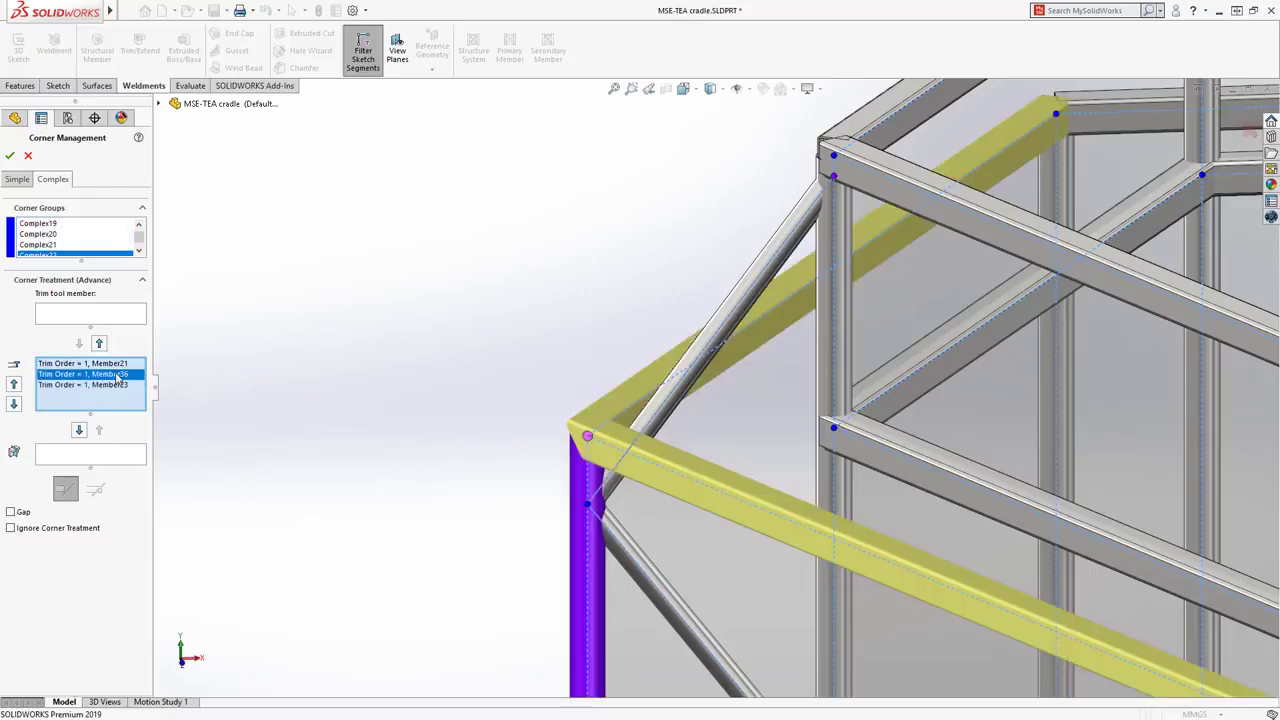
{"action": "left_click", "coordinate": [14, 405]}
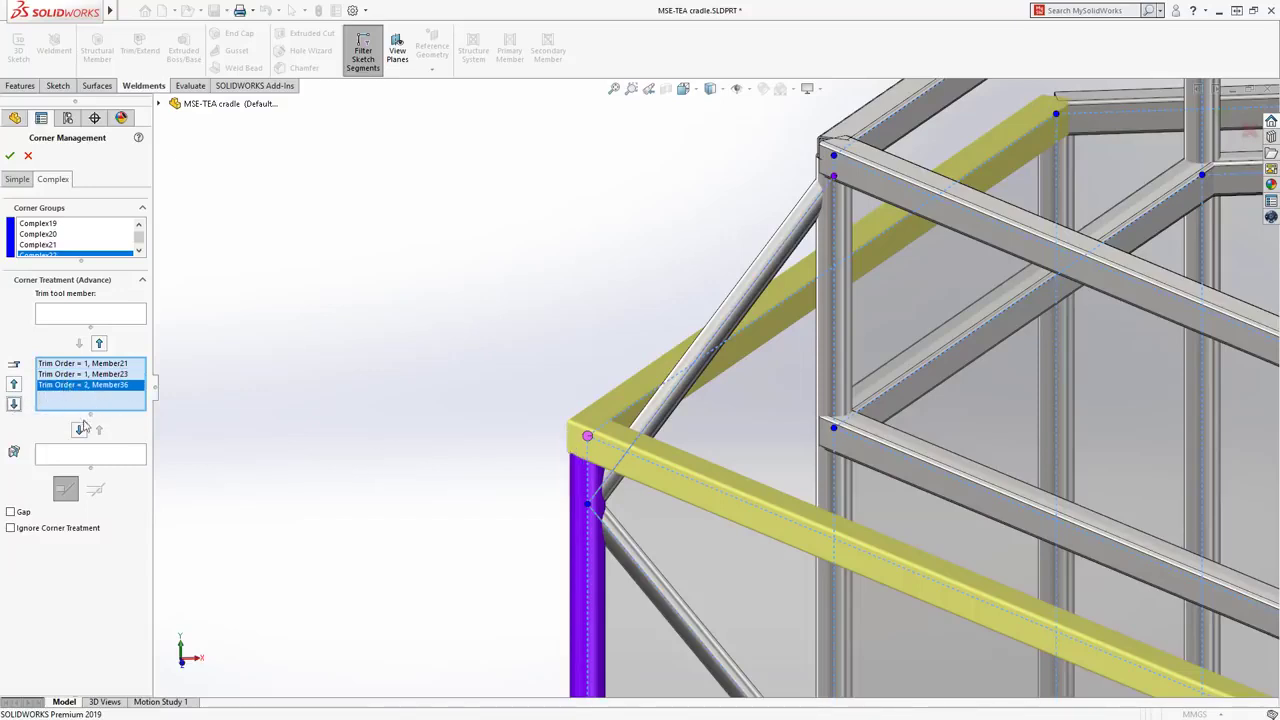
{"action": "left_click", "coordinate": [80, 431]}
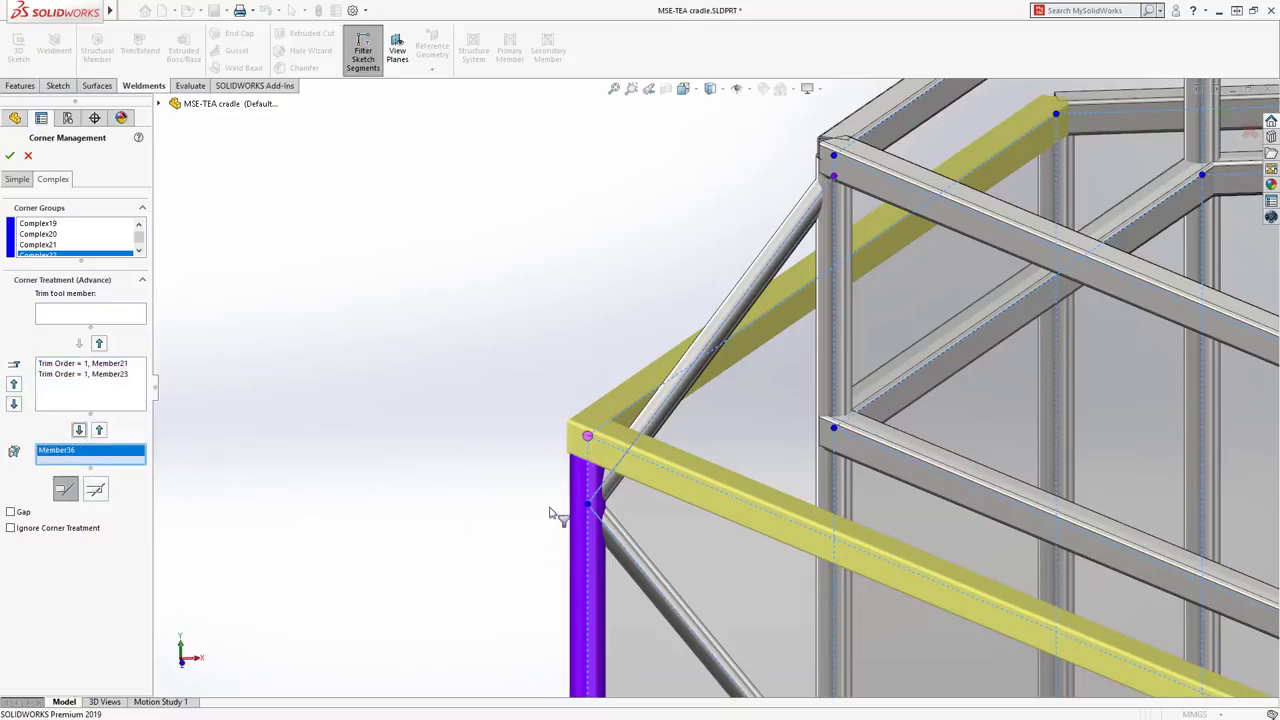
{"action": "mouse_move", "coordinate": [590, 470]}
{"action": "middle_mouse_down"}
{"action": "mouse_move", "coordinate": [621, 364]}
{"action": "mouse_move", "coordinate": [748, 477]}
{"action": "middle_mouse_up"}
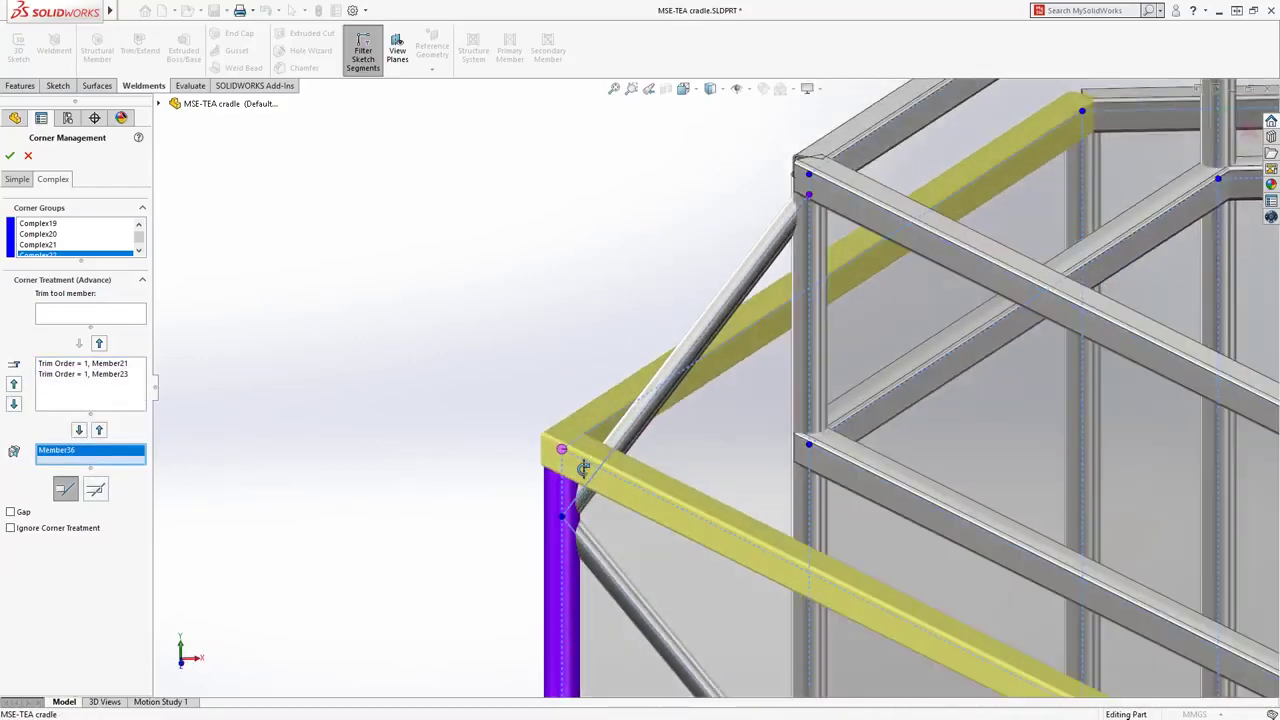
Step: At the top post corner, make Member28 the planar-trimmed member against Members 54 and 44
{"action": "left_click", "coordinate": [810, 445]}
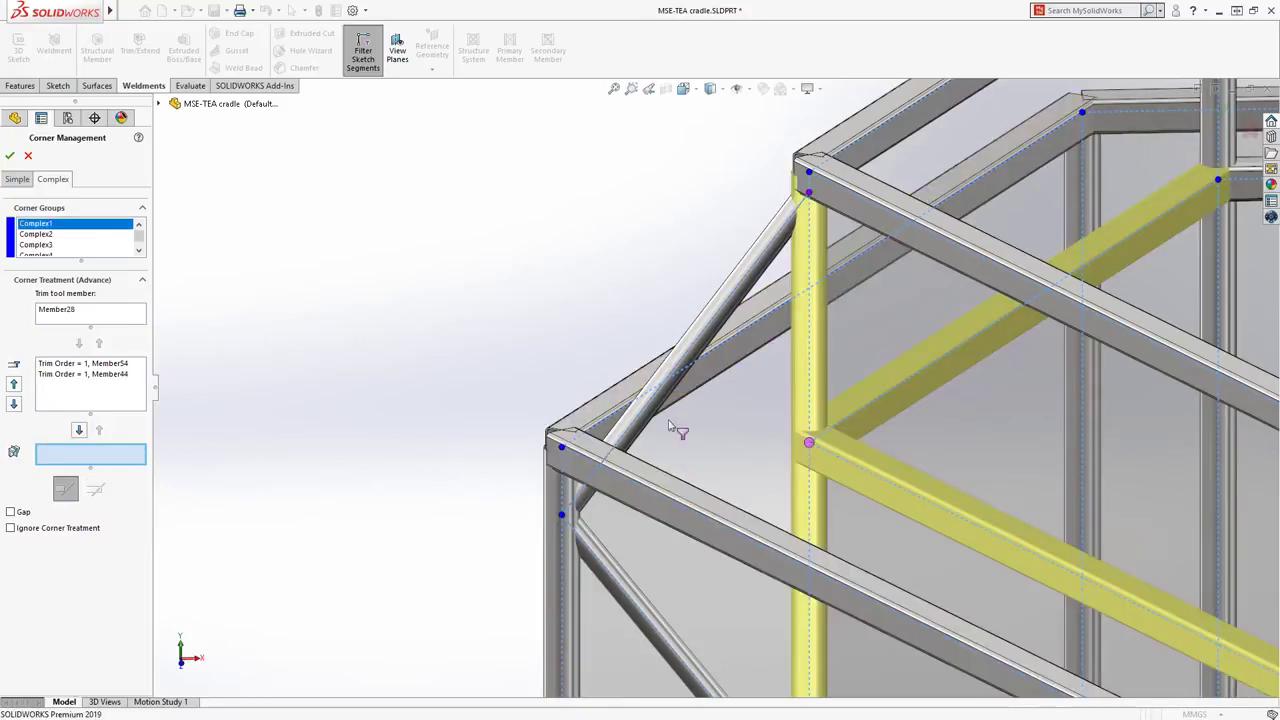
{"action": "left_click", "coordinate": [57, 312]}
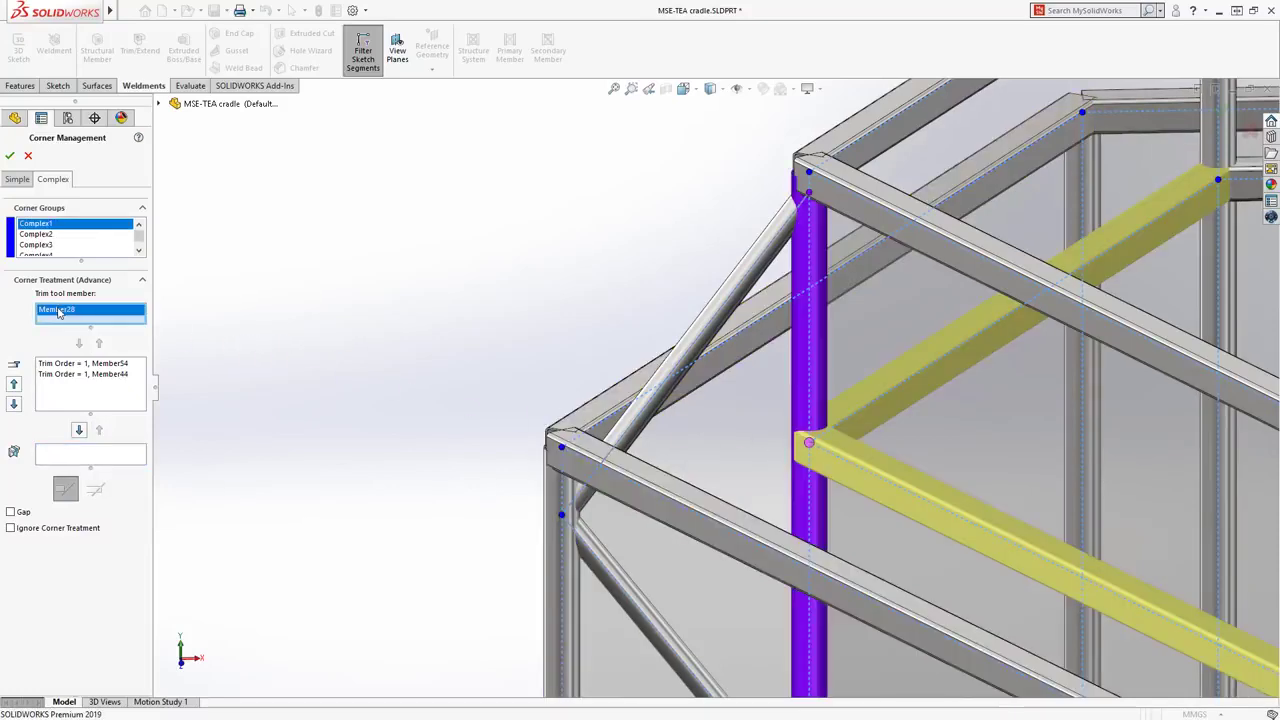
{"action": "left_click", "coordinate": [72, 364]}
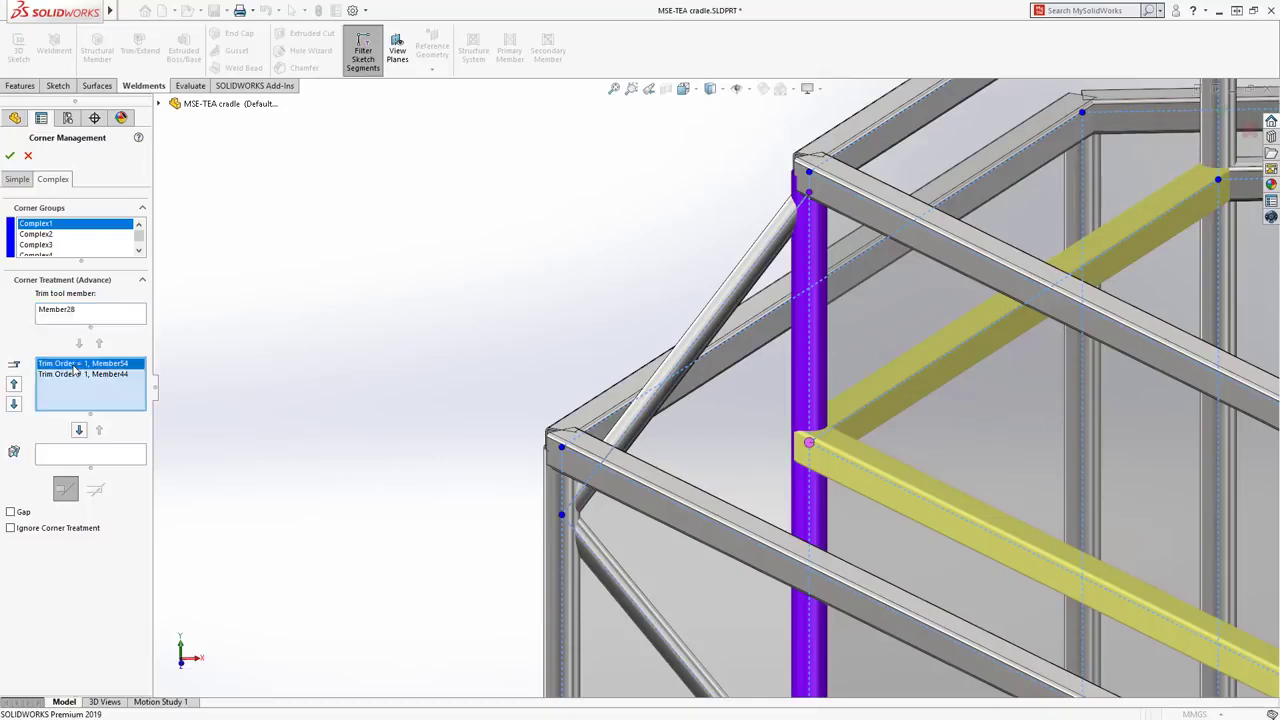
{"action": "left_click", "coordinate": [70, 375]}
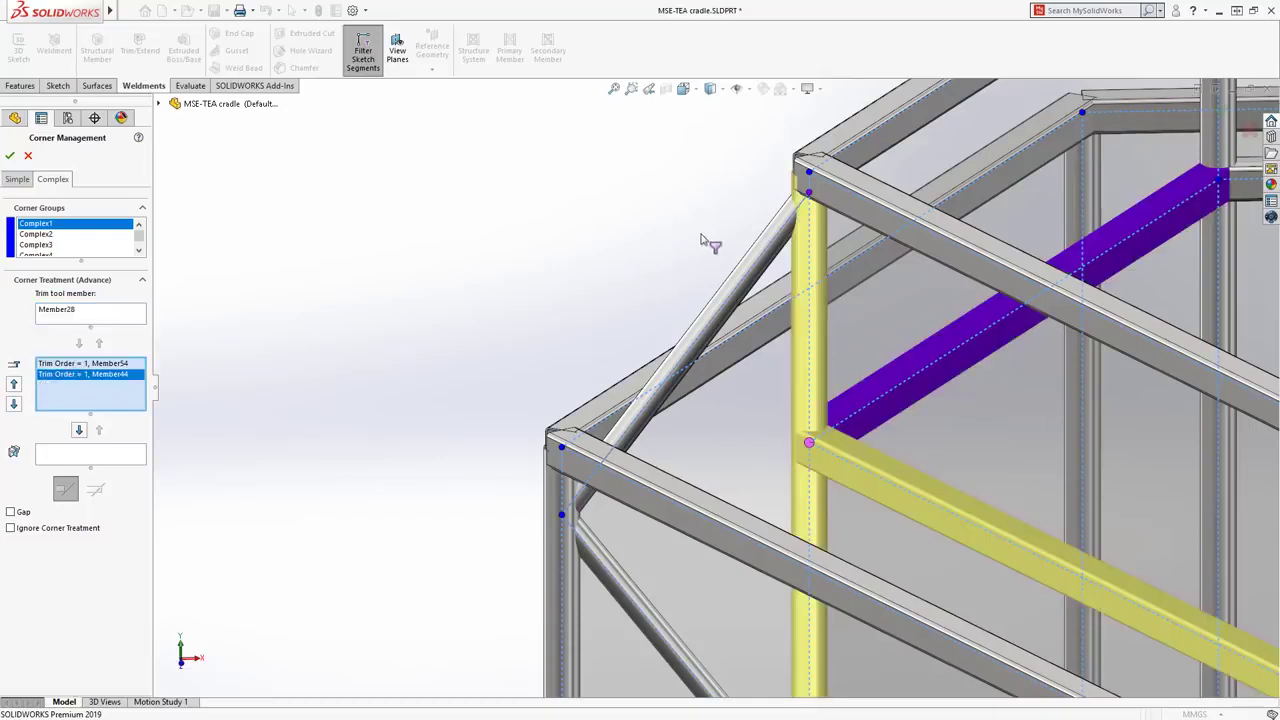
{"action": "left_click", "coordinate": [810, 174]}
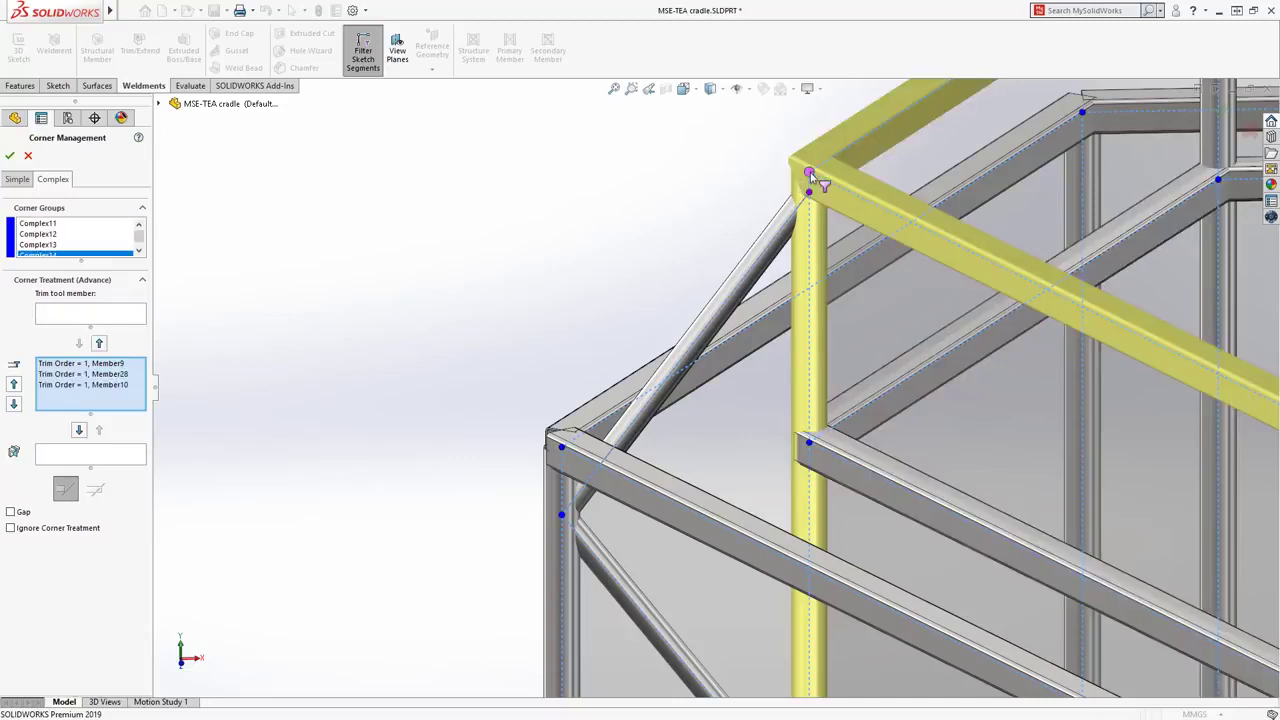
{"action": "left_click", "coordinate": [98, 374]}
{"action": "left_click", "coordinate": [80, 429]}
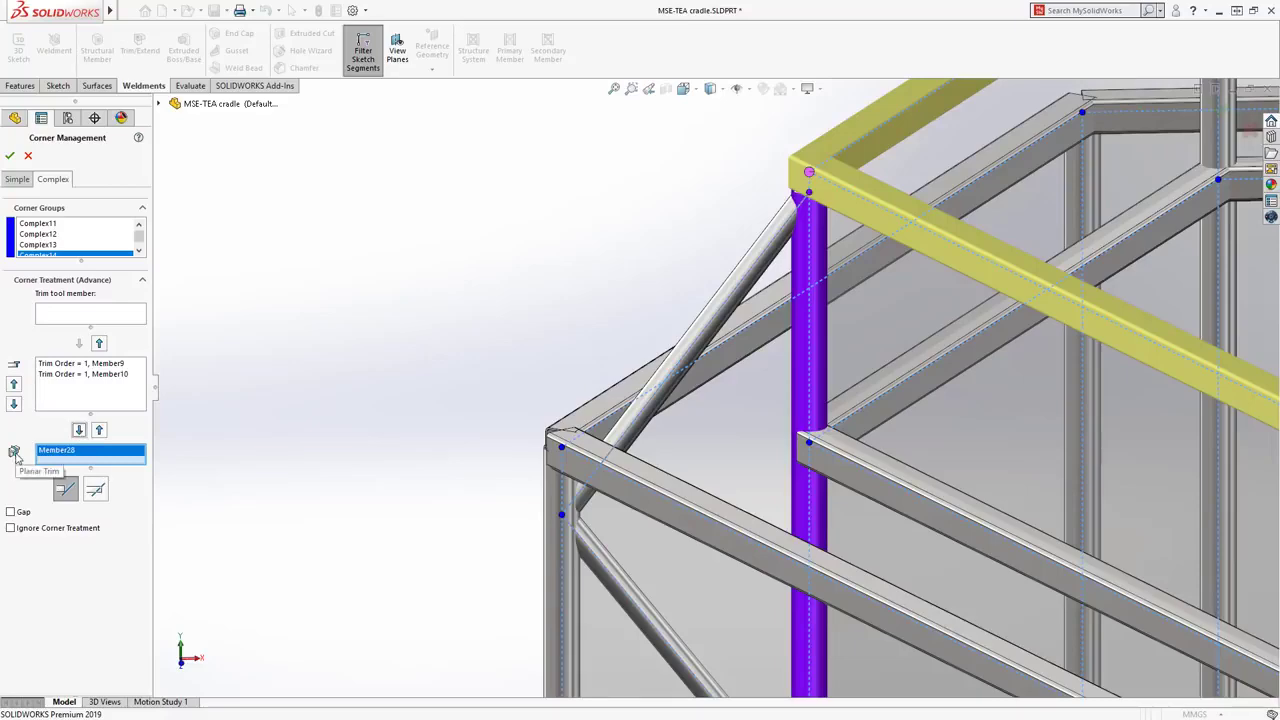
Step: Fit the view, accept Corner Management, and hide the surface bodies
{"action": "key", "text": "f"}
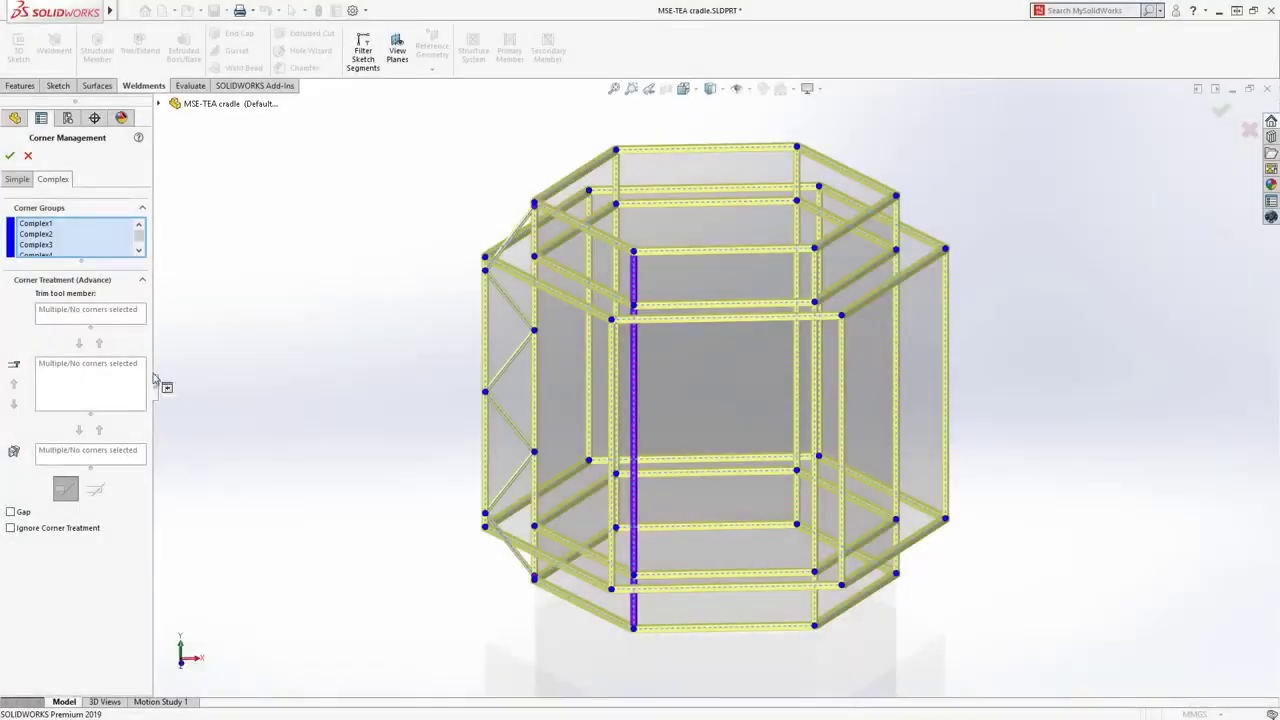
{"action": "left_click", "coordinate": [10, 157]}
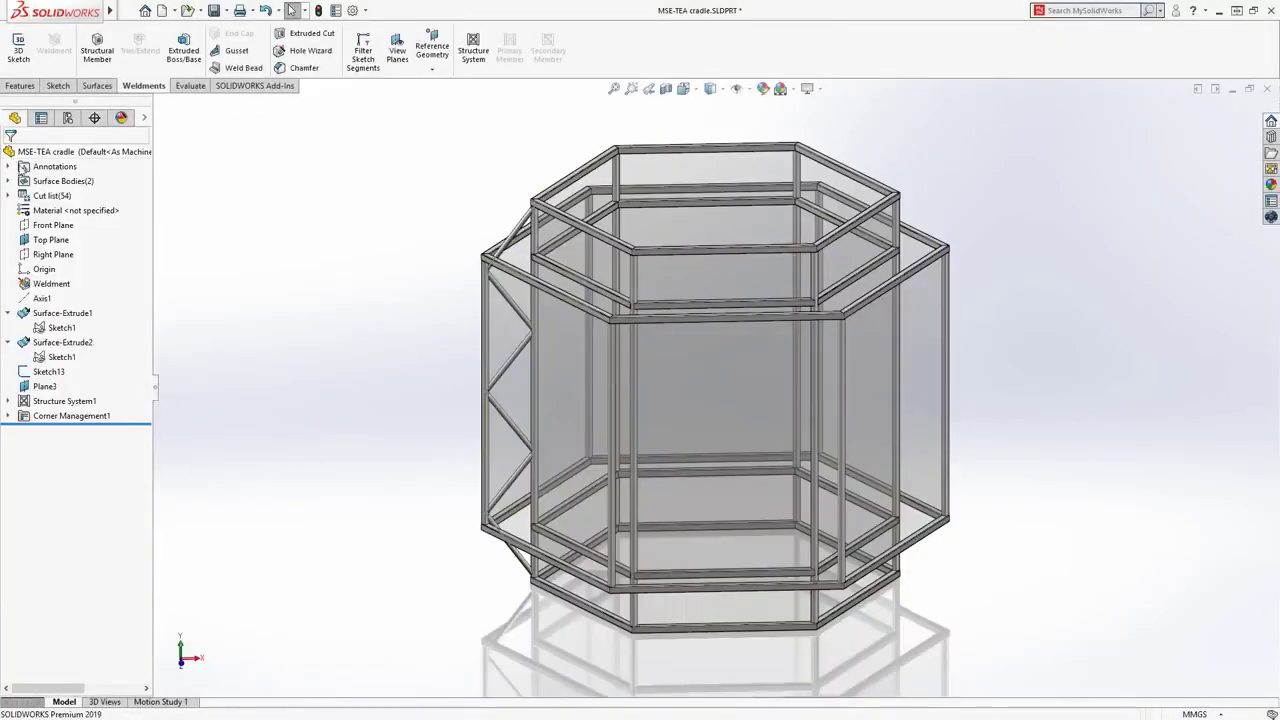
{"action": "left_click", "coordinate": [60, 181]}
{"action": "left_click", "coordinate": [57, 164]}
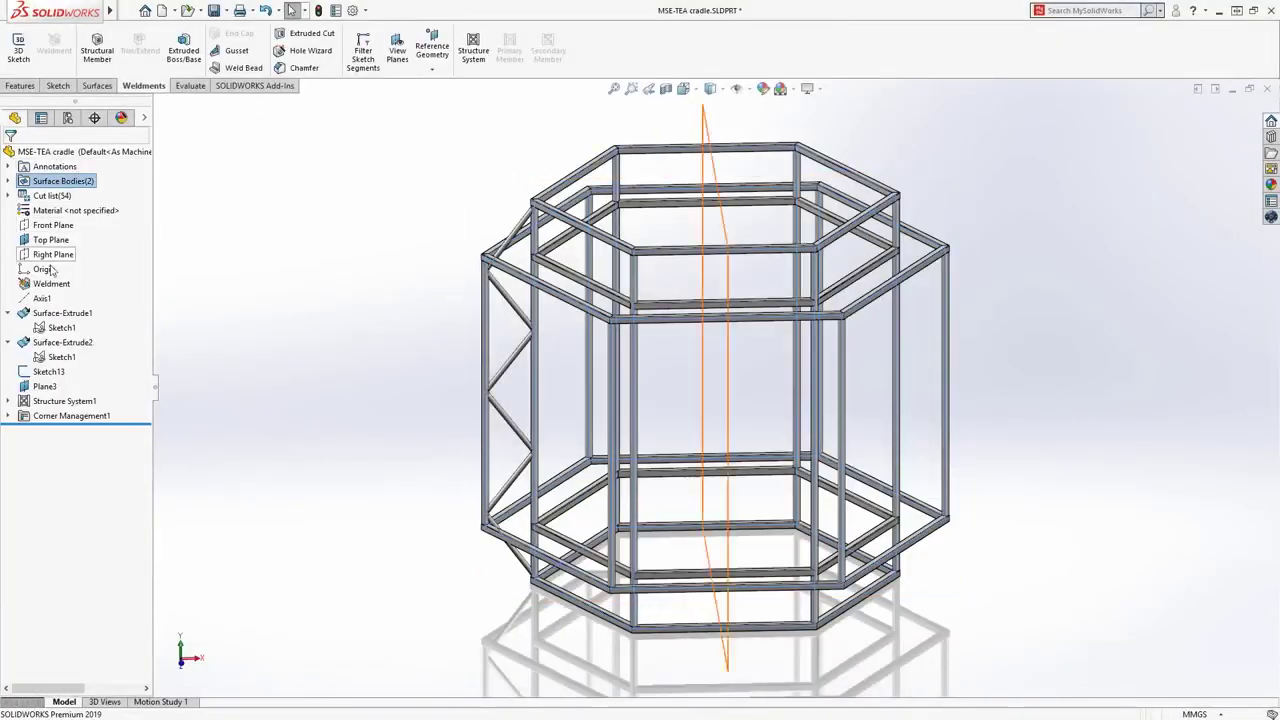
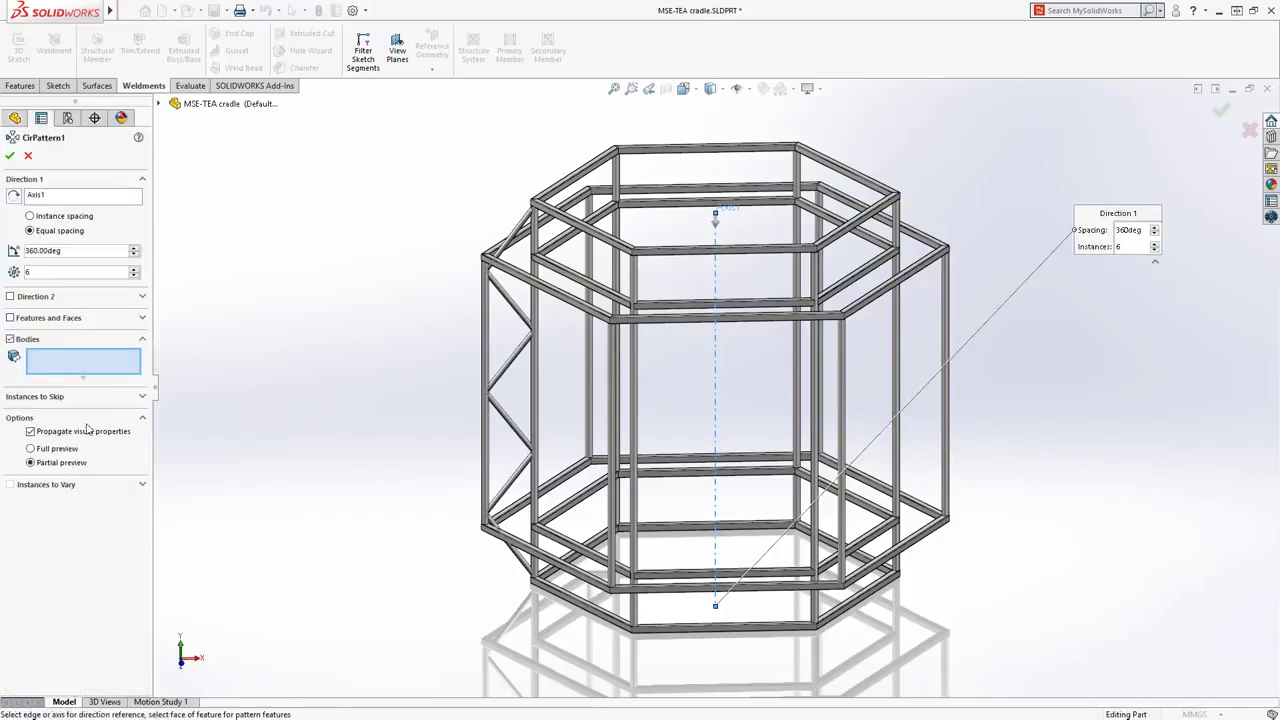
Step: Circular-pattern the six left-side diagonal brace bodies about Axis1, 6 equal instances over 360°
{"action": "left_click", "coordinate": [510, 236]}
{"action": "left_click", "coordinate": [510, 300]}
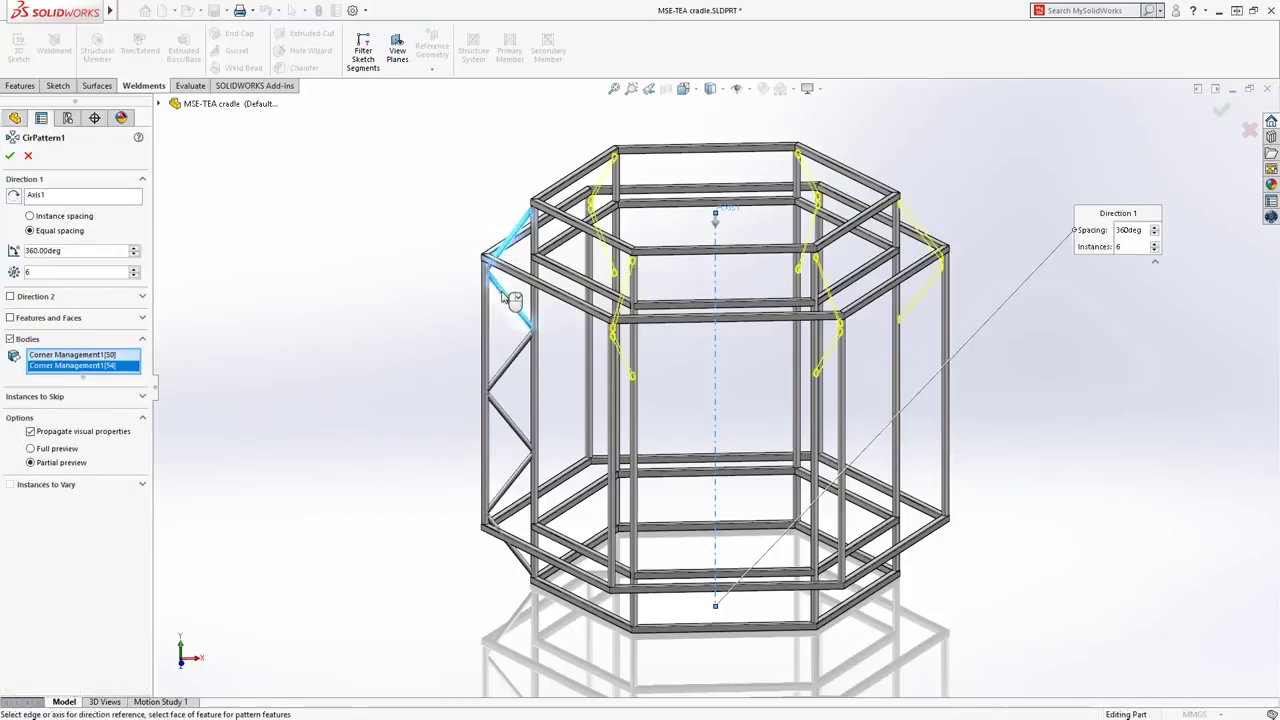
{"action": "left_click", "coordinate": [510, 371]}
{"action": "left_click", "coordinate": [516, 428]}
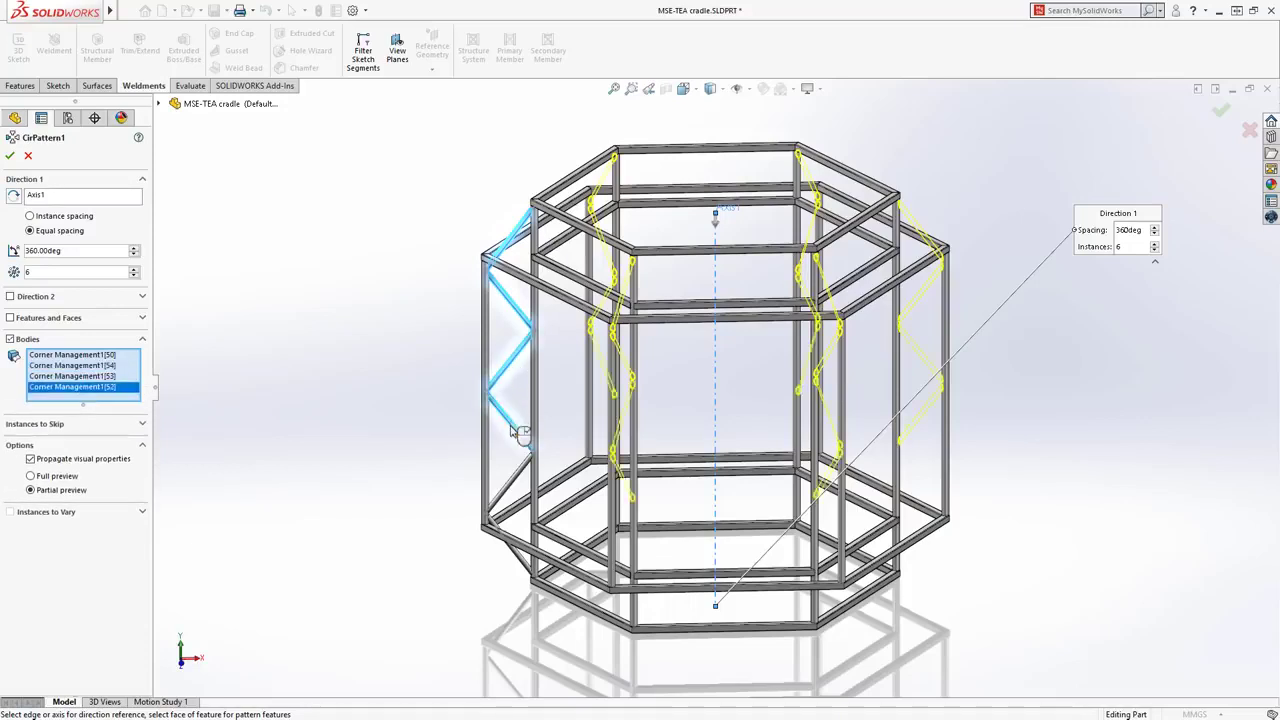
{"action": "left_click", "coordinate": [514, 480]}
{"action": "left_click", "coordinate": [521, 562]}
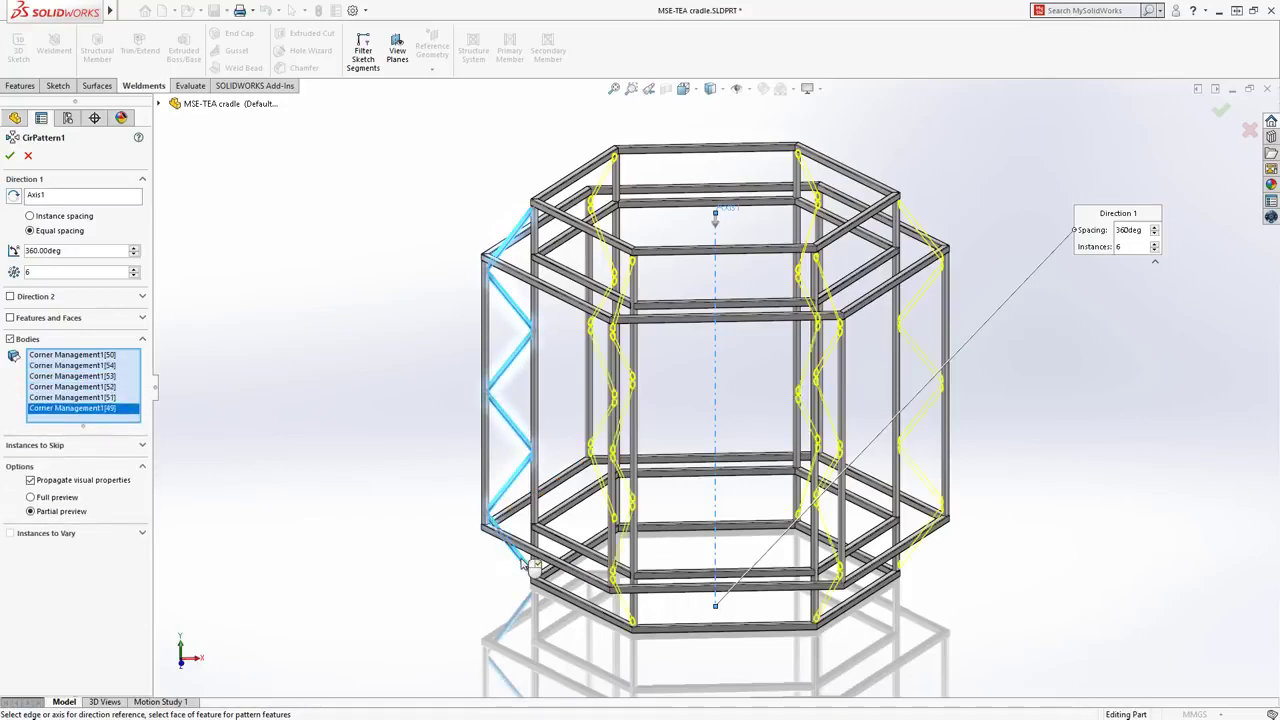
{"action": "key", "text": "Return"}
{"action": "mouse_move", "coordinate": [689, 480]}
{"action": "middle_mouse_down"}
{"action": "mouse_move", "coordinate": [689, 451]}
{"action": "mouse_move", "coordinate": [252, 461]}
{"action": "mouse_move", "coordinate": [607, 484]}
{"action": "middle_mouse_up"}
{"action": "middle_click_drag", "start_coordinate": [638, 484], "coordinate": [679, 474]}
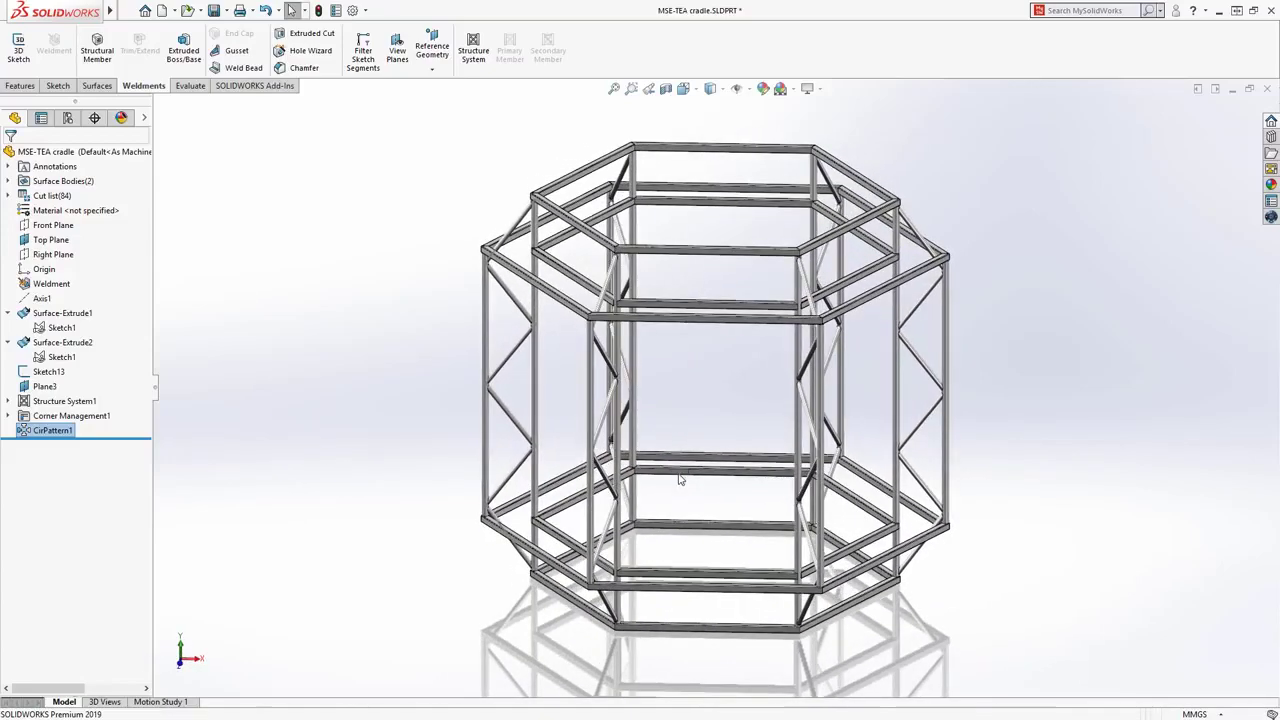